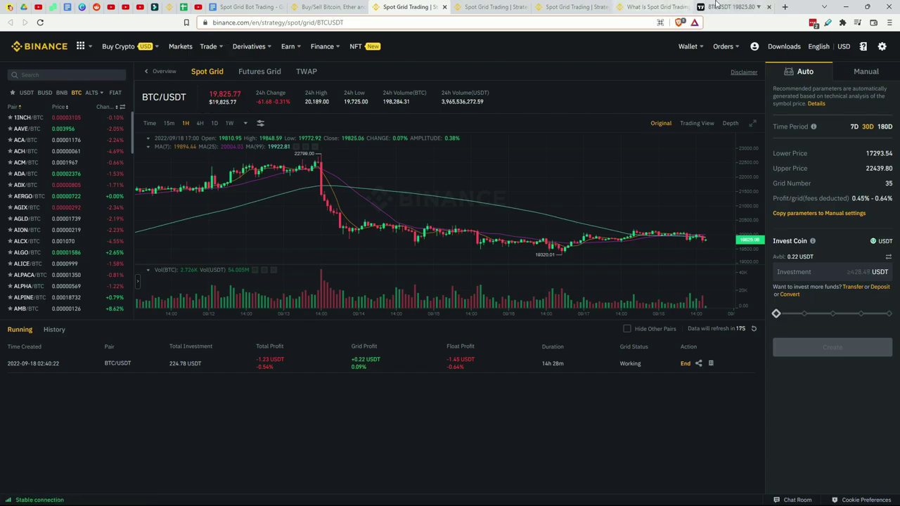
Switch to the BTCUSDT chart, then return to the Spot Grid Trading Tutorial outline after item 1.
key(ctrl+9)
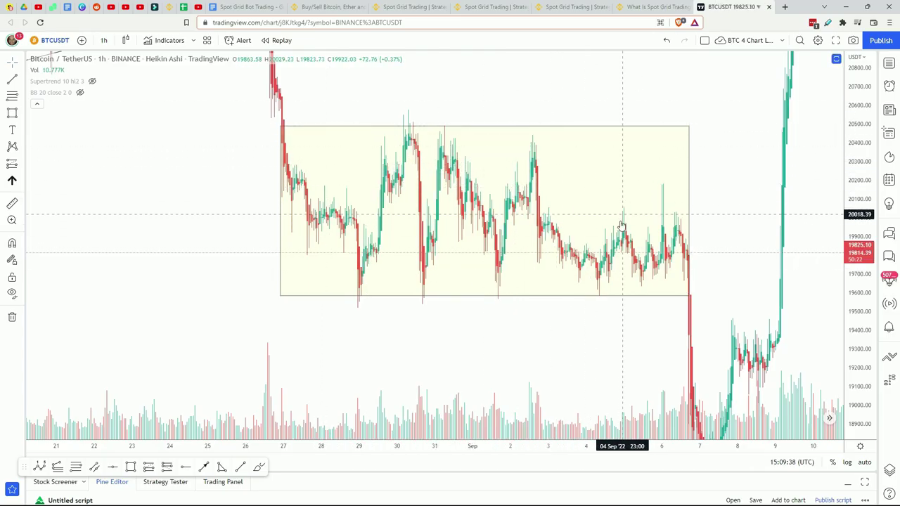
click(462, 180)
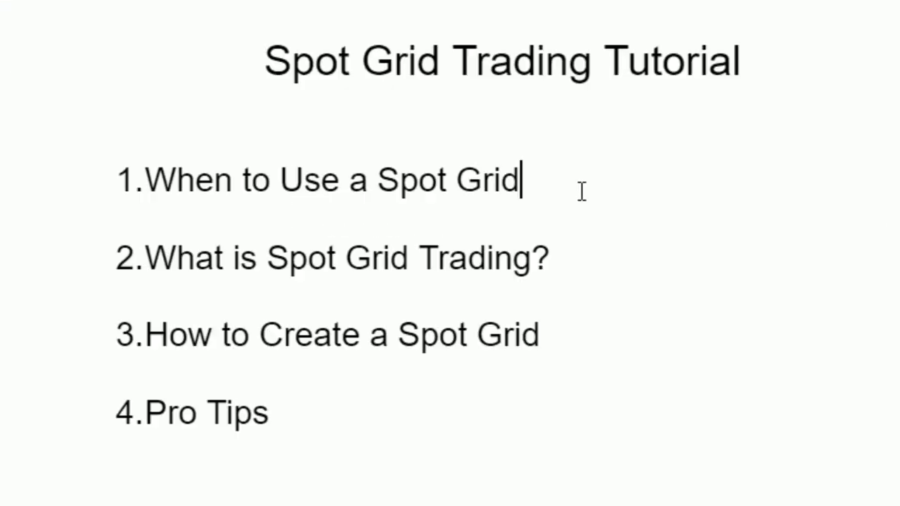
Highlight outline items 'When to Use a Spot Grid', 'What is Spot Grid Trading?' and 'How to Create a Spot Grid' in turn.
drag(563, 194, 151, 194)
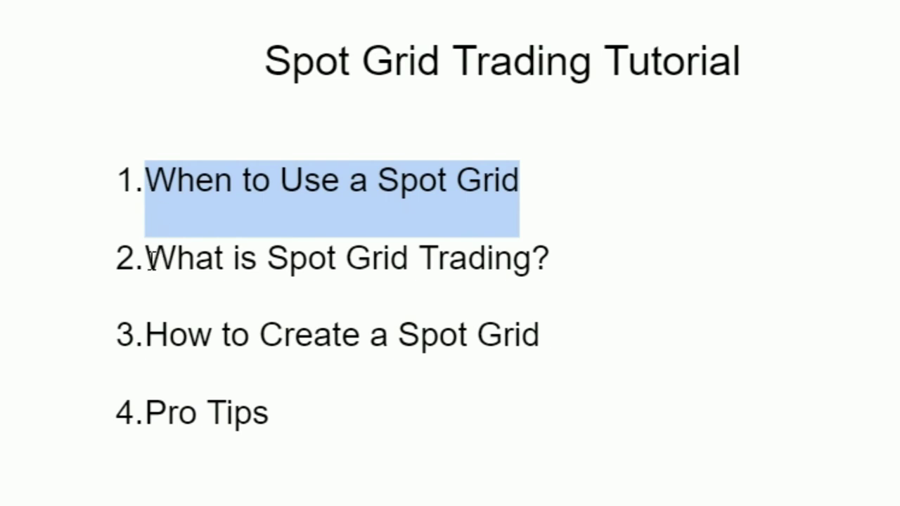
drag(149, 259, 539, 269)
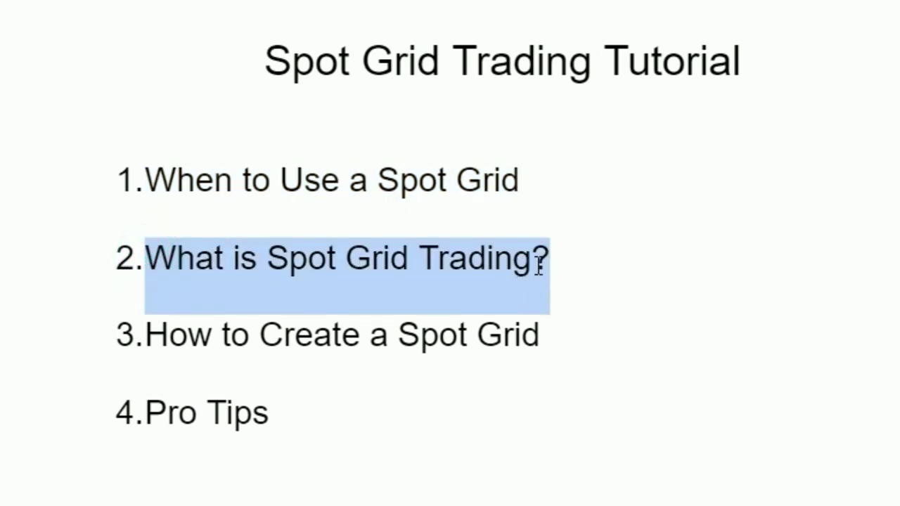
click(542, 338)
drag(148, 334, 541, 340)
click(321, 398)
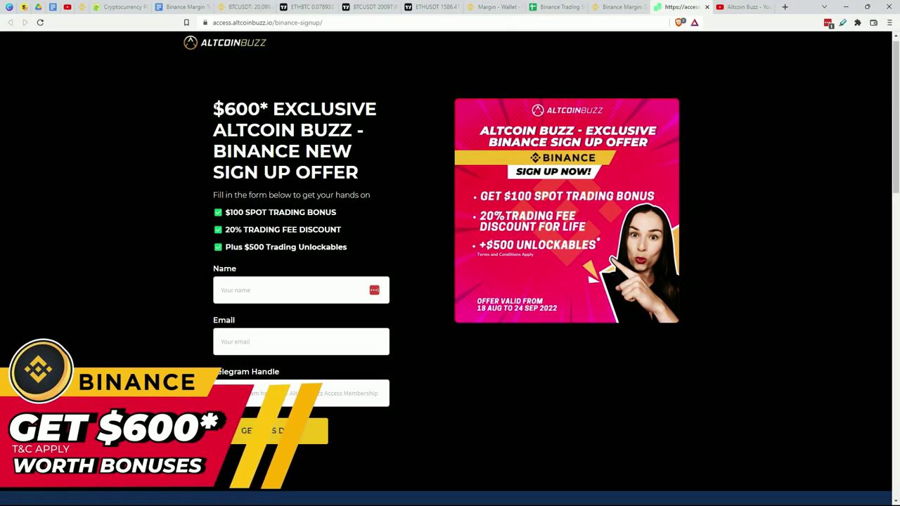
Highlight the $600 offer and the 20% trading fee discount line, then return to the outline.
drag(248, 109, 268, 109)
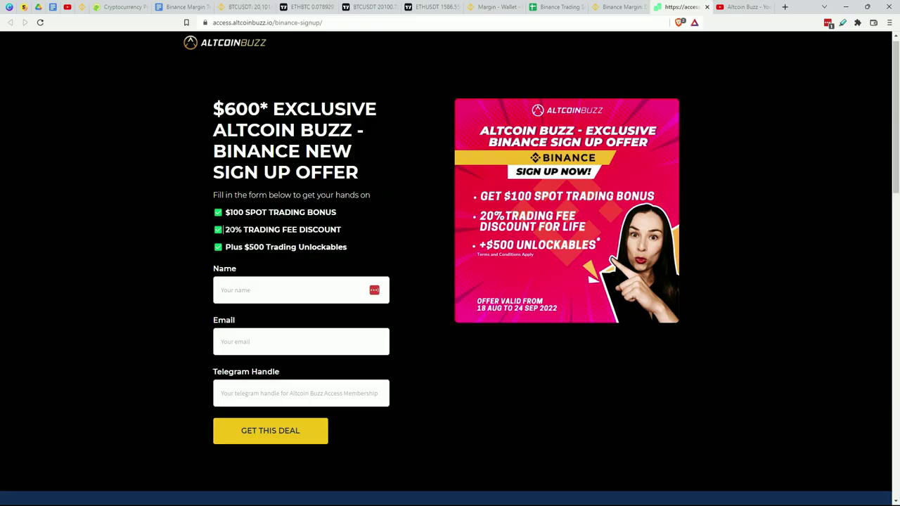
drag(225, 176, 325, 176)
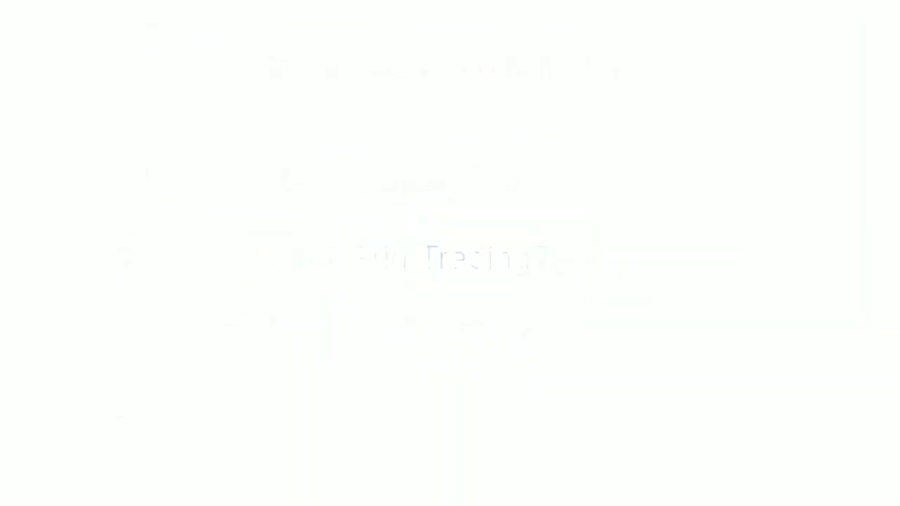
click(556, 187)
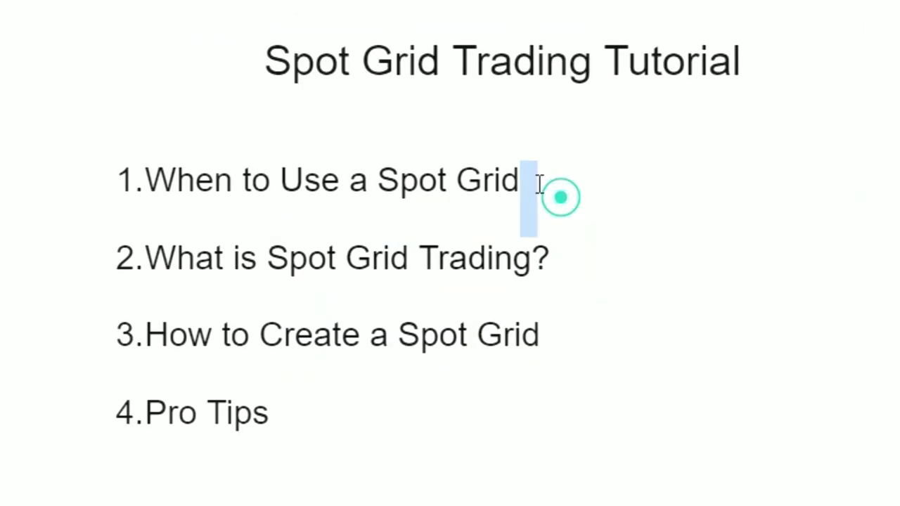
Highlight 'When to Use a Spot Grid', then pan and auto-fit the BTCUSDT 1h chart to show the trendline.
drag(397, 199, 149, 184)
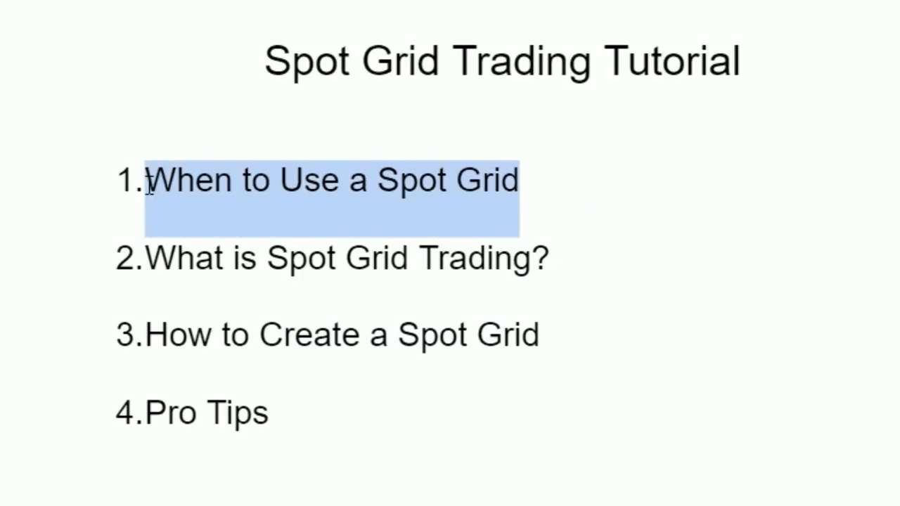
click(730, 5)
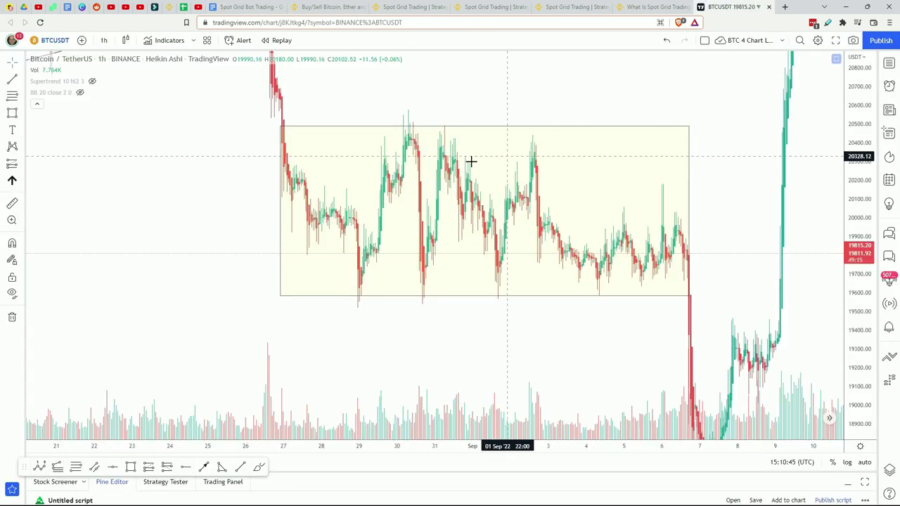
click(446, 91)
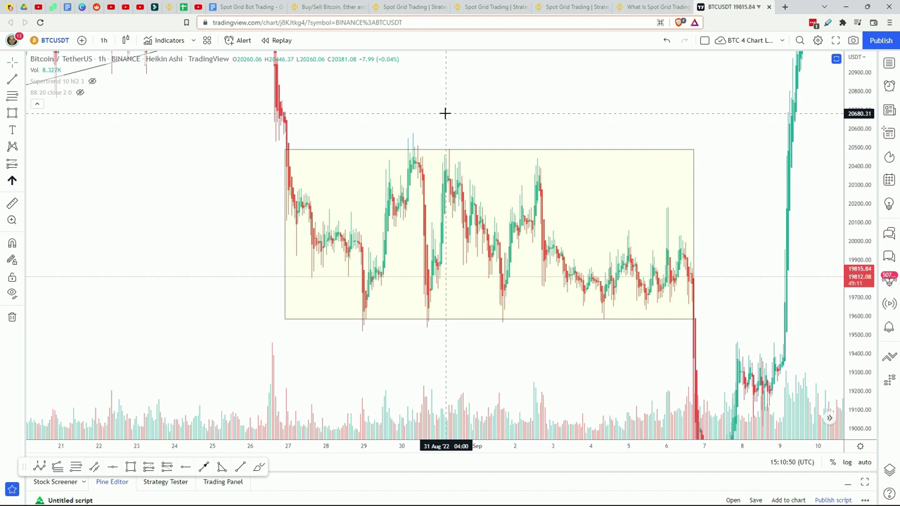
drag(390, 105, 407, 128)
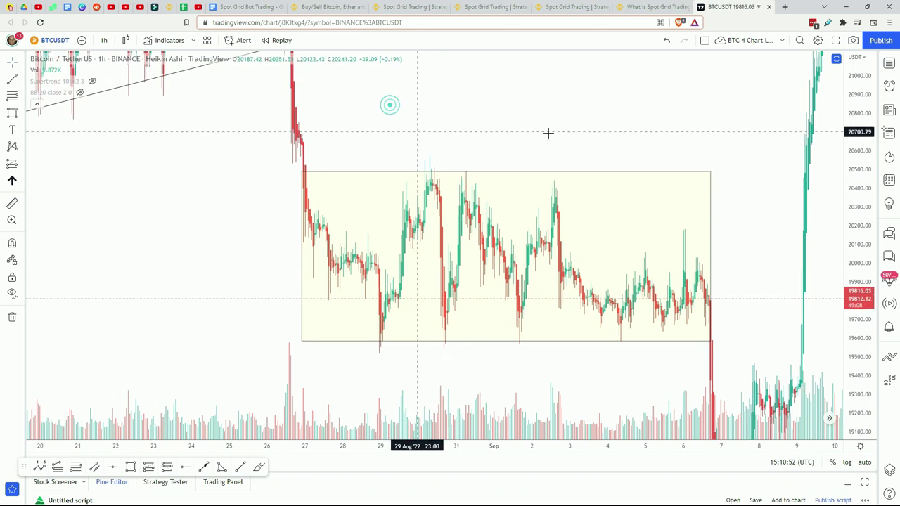
double_click(860, 119)
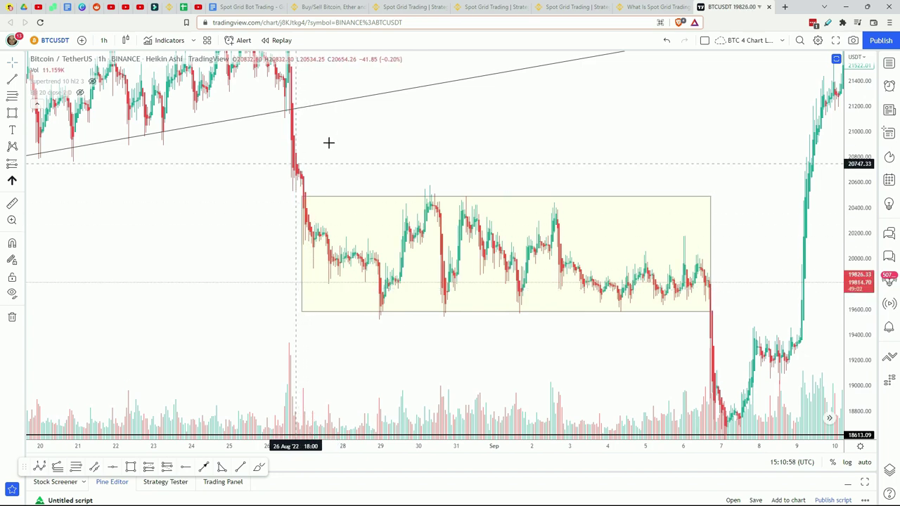
drag(338, 138, 345, 169)
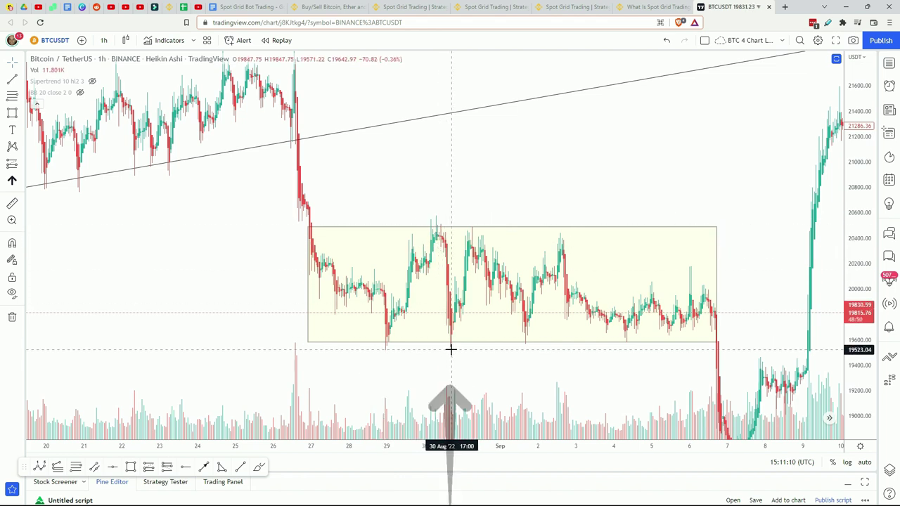
Resize the yellow range box: pull its right edge back to 31 Aug, then stretch it further right.
drag(717, 227, 464, 220)
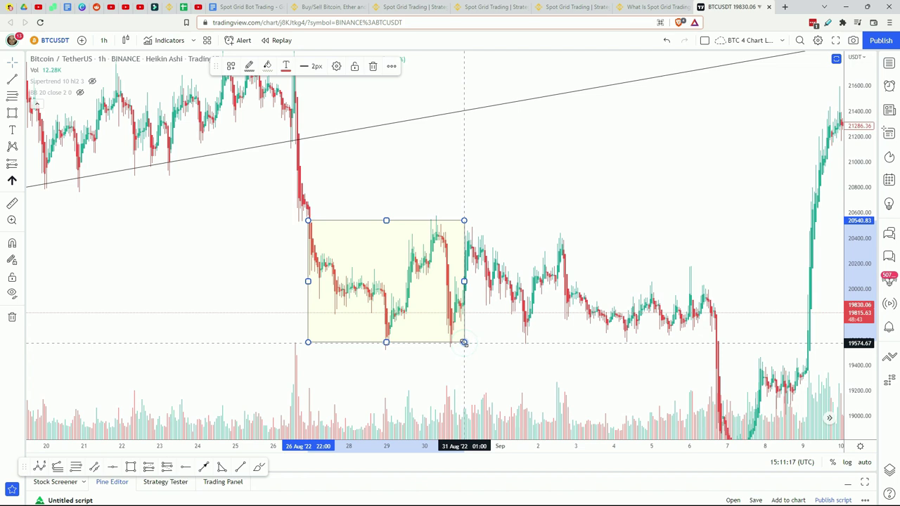
drag(464, 221, 477, 226)
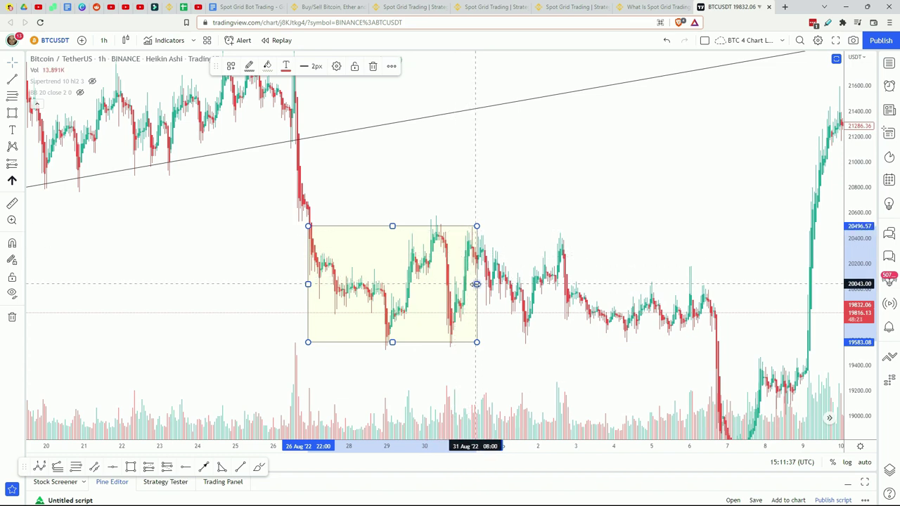
drag(477, 284, 716, 284)
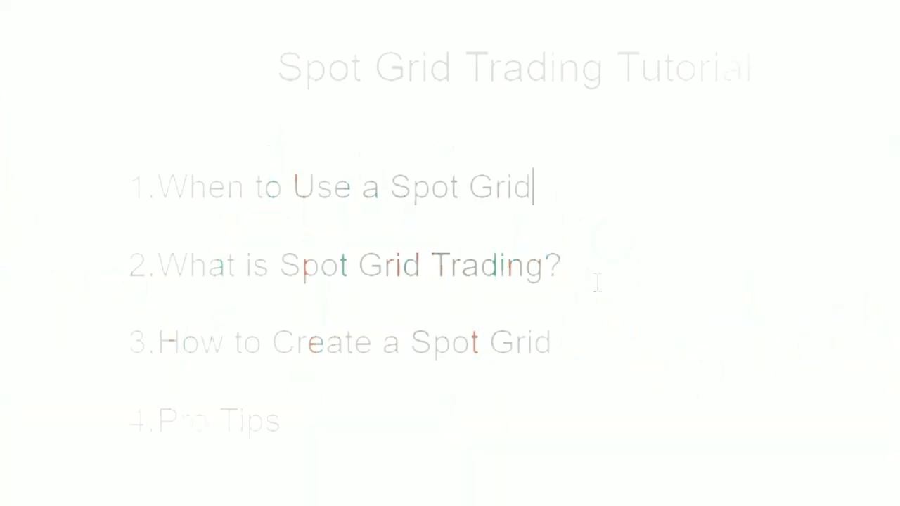
Highlight 'What is Spot Grid Trading?', exit the full-screen explainer video, and return to the outline's item 3.
drag(588, 279, 176, 267)
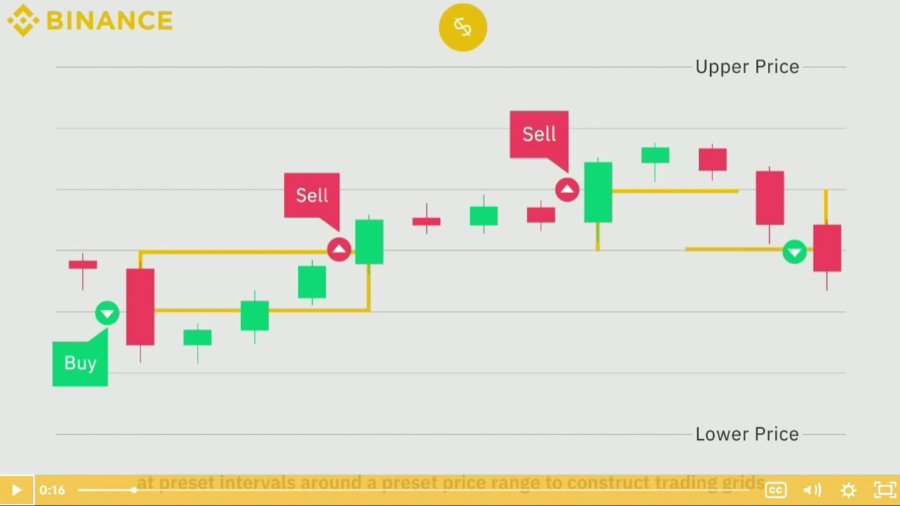
key(Escape)
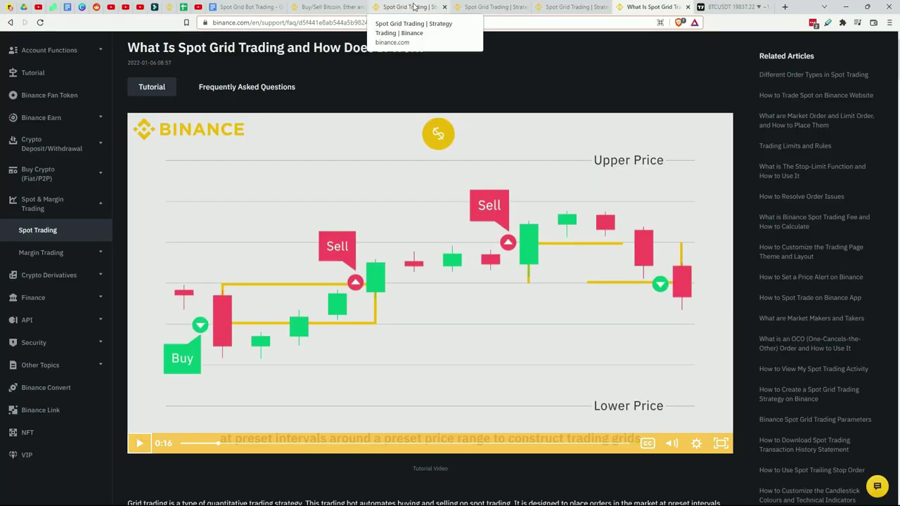
click(415, 7)
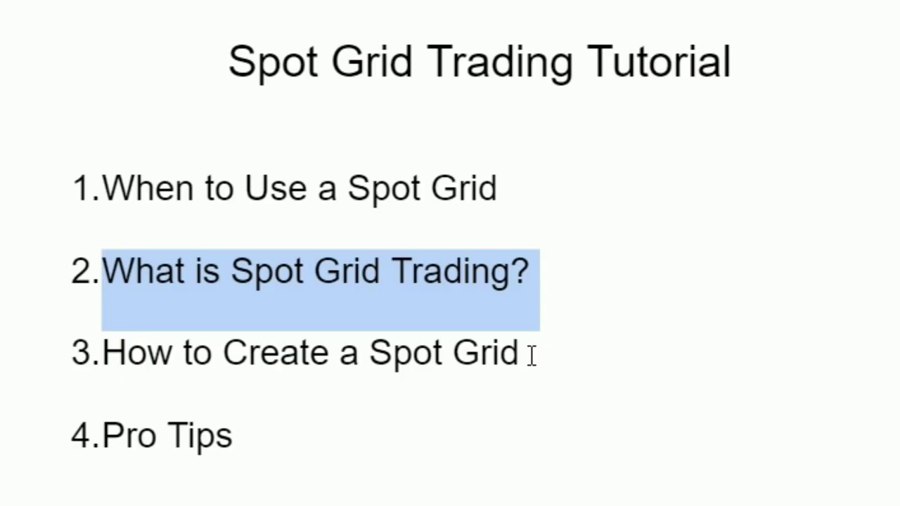
click(532, 356)
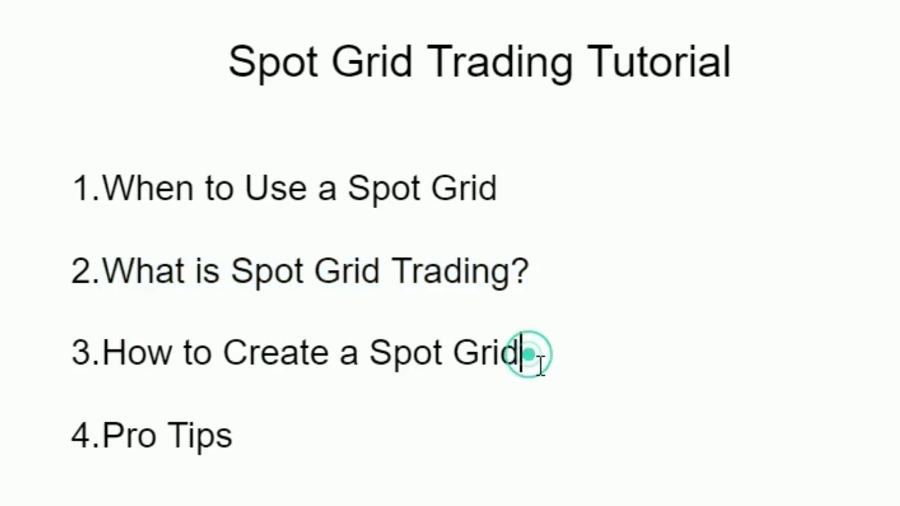
Highlight 'How to Create a Spot Grid', then go from Binance home to Strategy Trading's Spot Grid creation.
drag(546, 364, 113, 338)
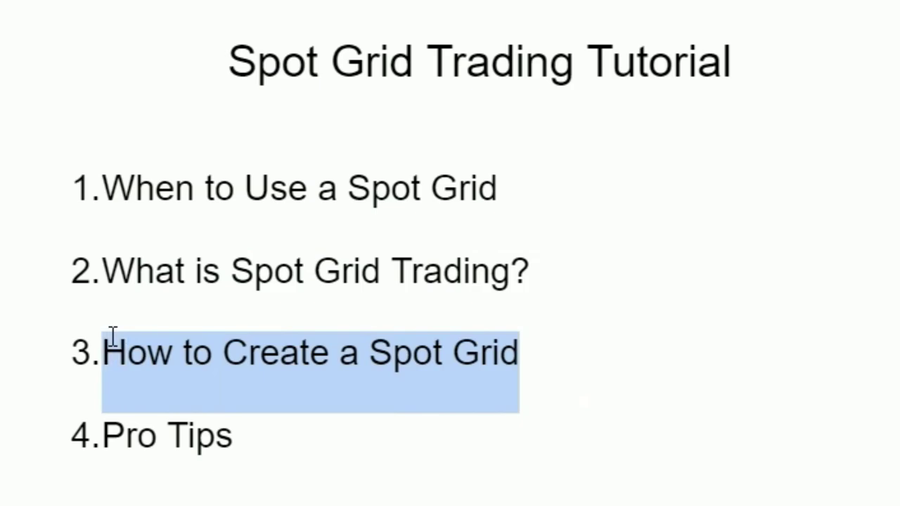
click(397, 7)
click(329, 6)
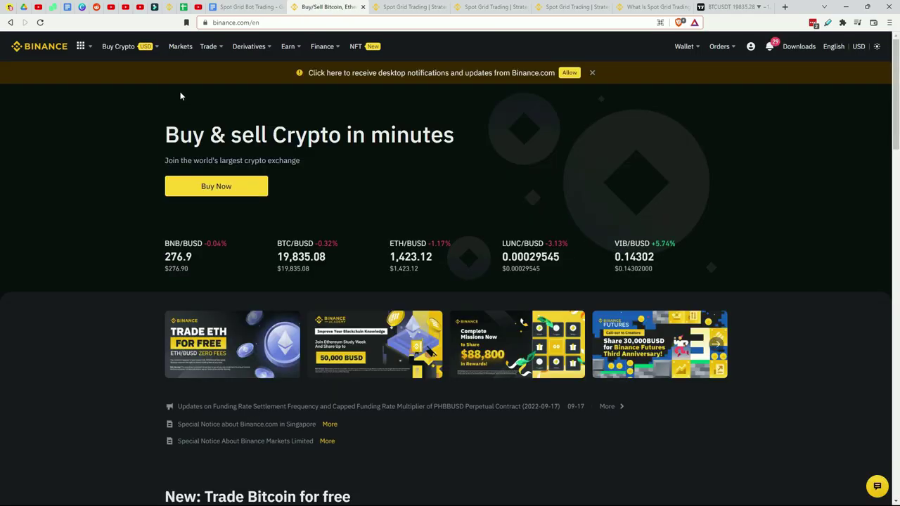
mouse_move(210, 47)
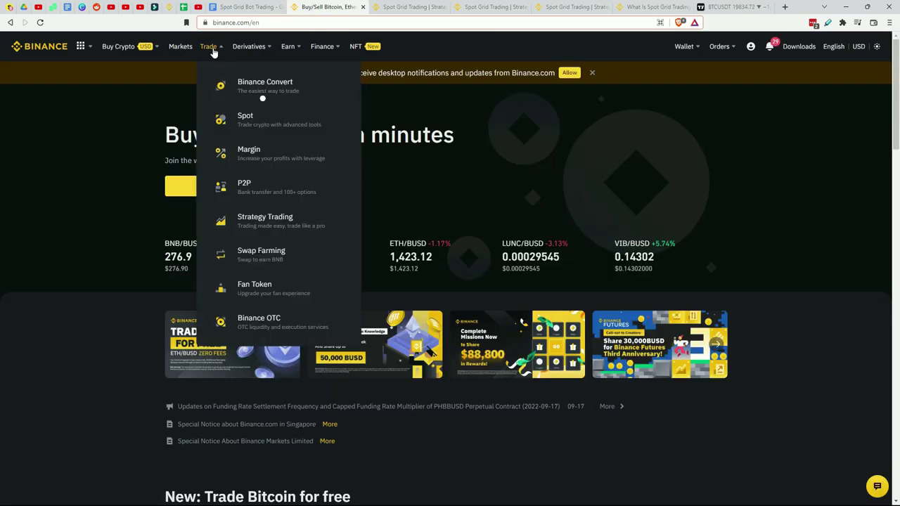
click(294, 235)
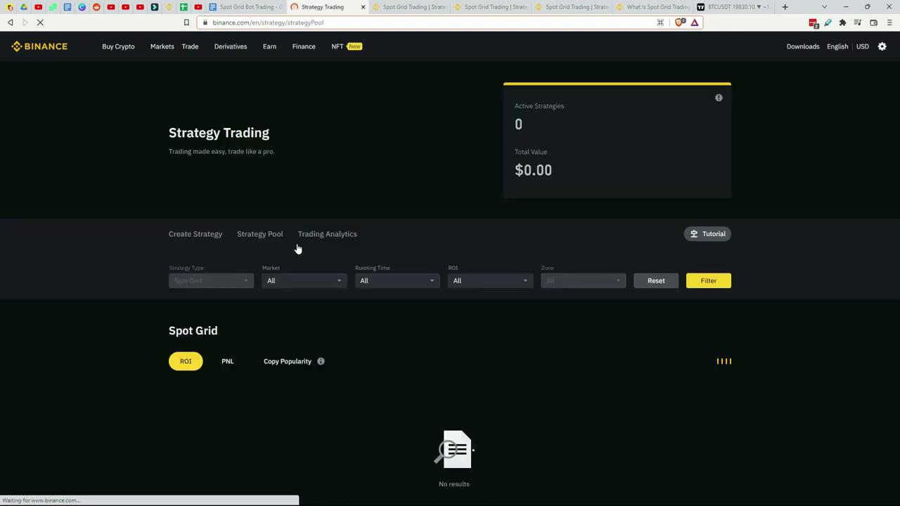
click(197, 235)
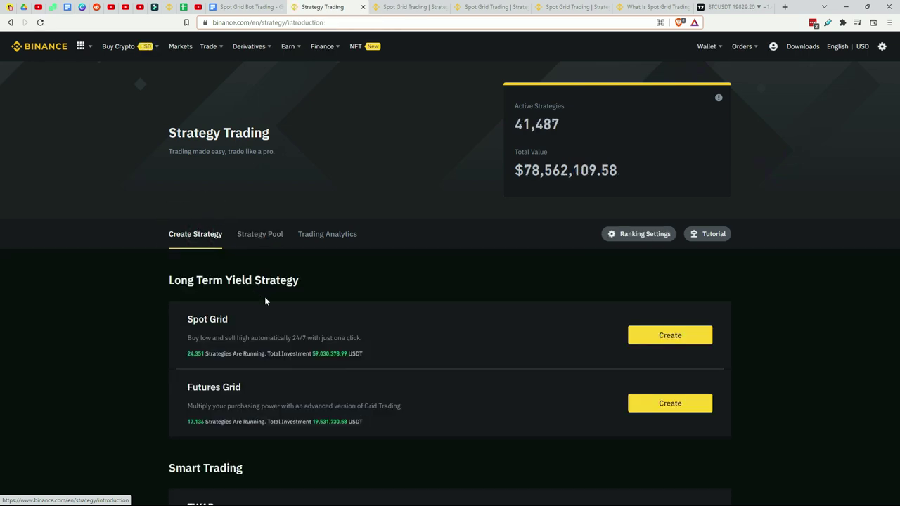
click(654, 337)
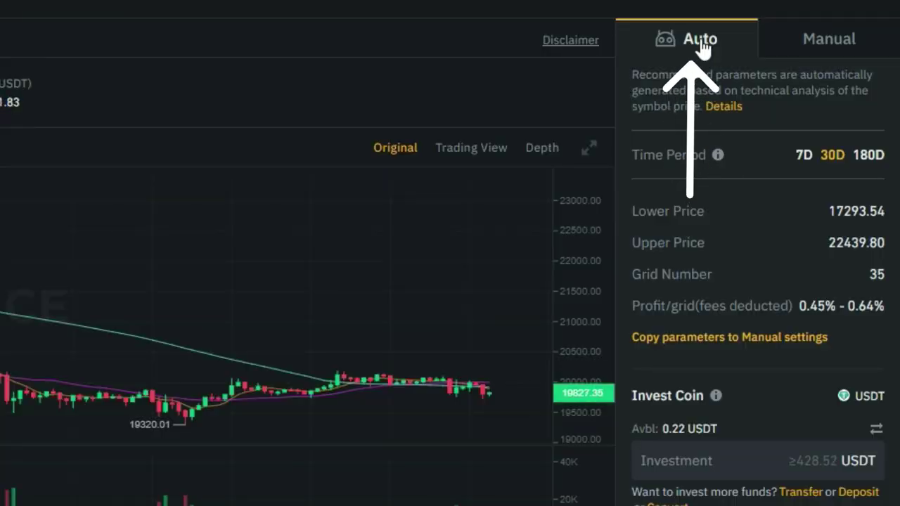
Pick the 7D recommendation (17030.89–22702.45, 65 grids), review its values, and copy them to Manual settings.
click(802, 158)
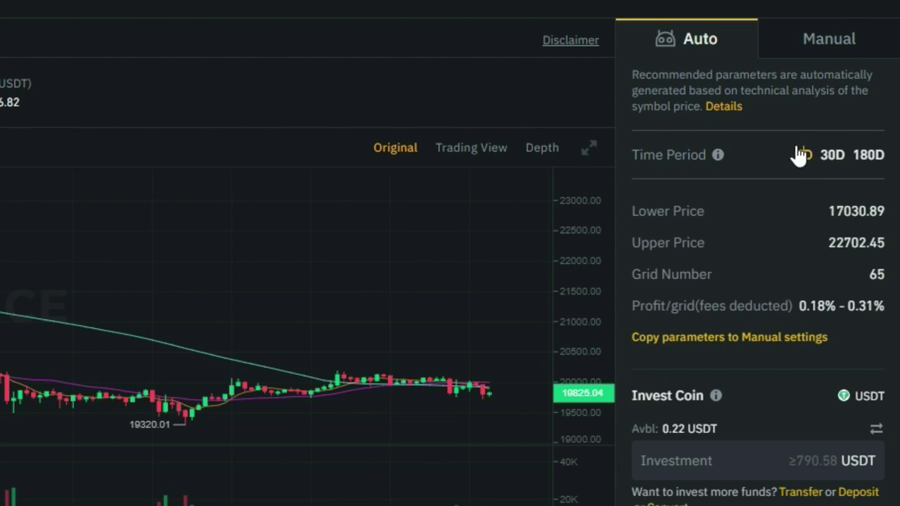
double_click(827, 210)
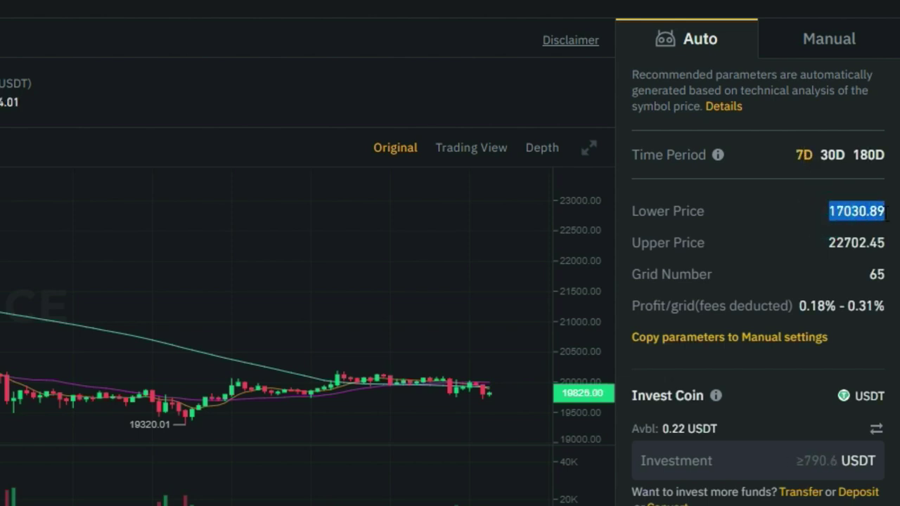
double_click(831, 241)
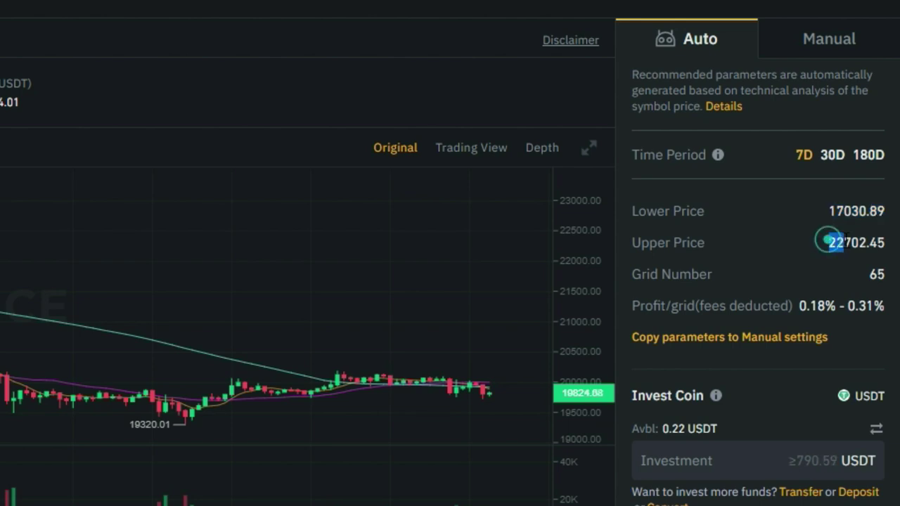
click(886, 238)
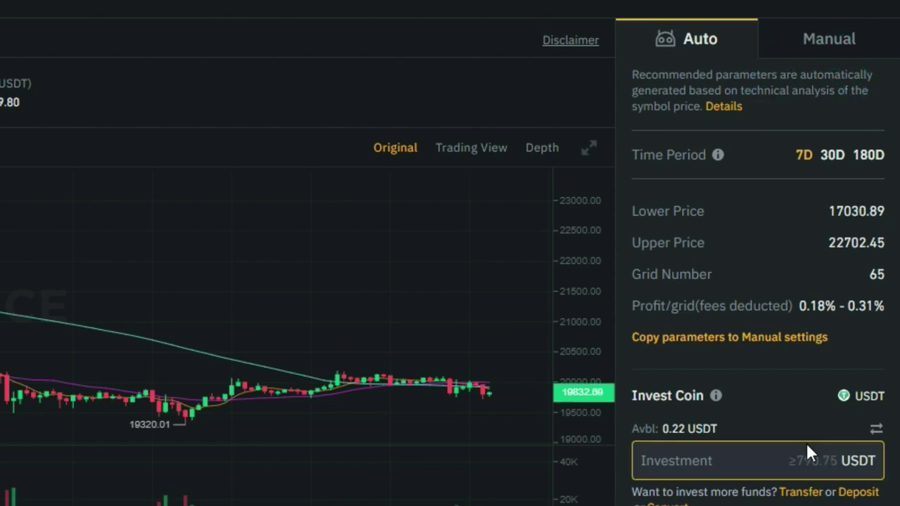
click(798, 460)
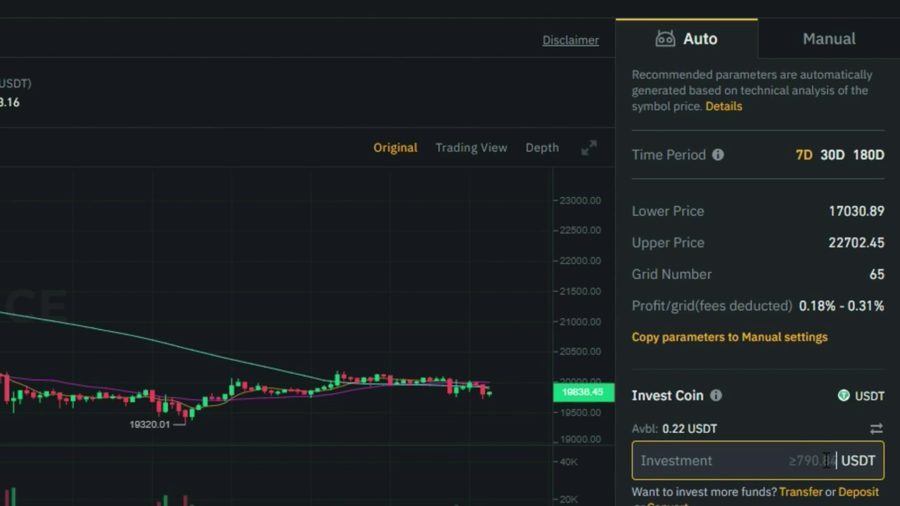
click(728, 339)
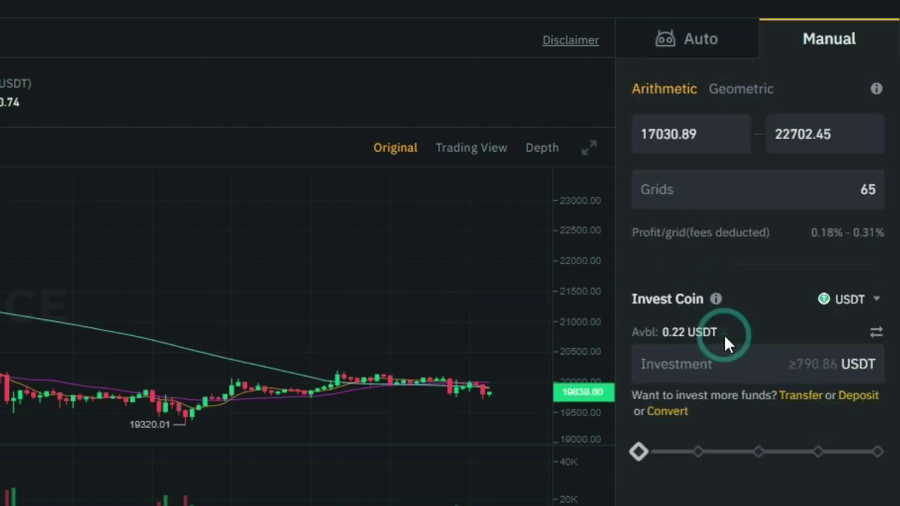
Check the 17030.89–22702.45 price bounds and change the grid count from 65 to 150, then 100.
click(667, 129)
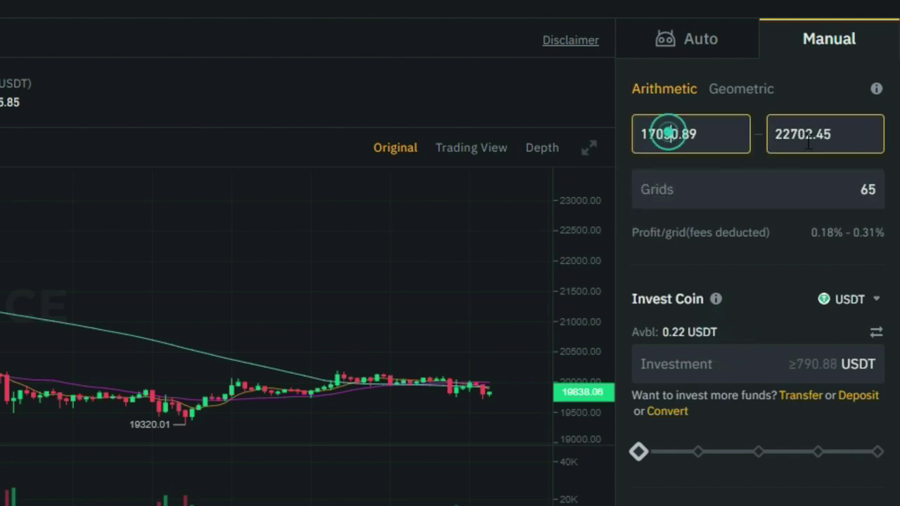
click(806, 137)
click(665, 133)
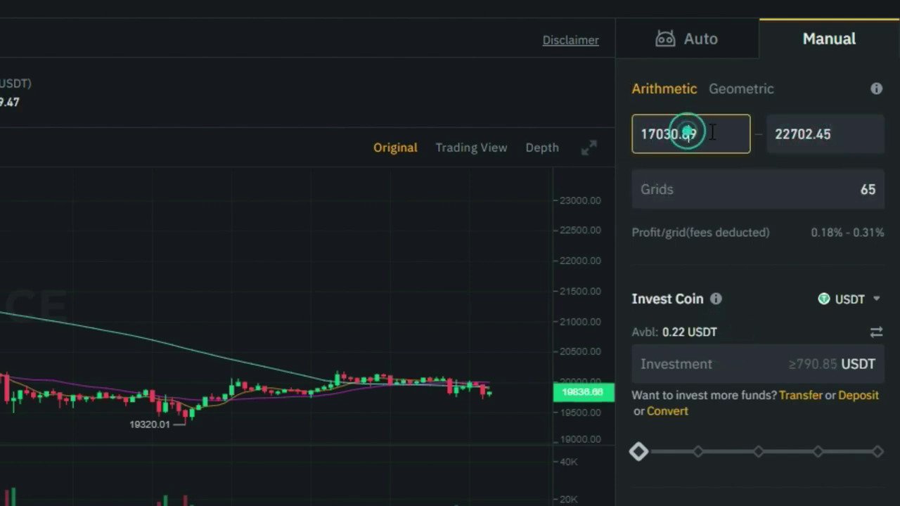
click(813, 135)
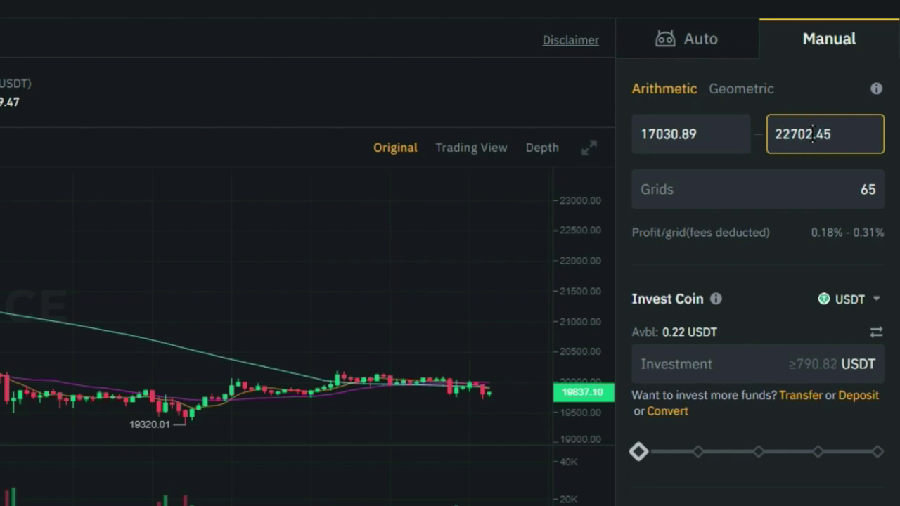
key(Tab)
click(836, 187)
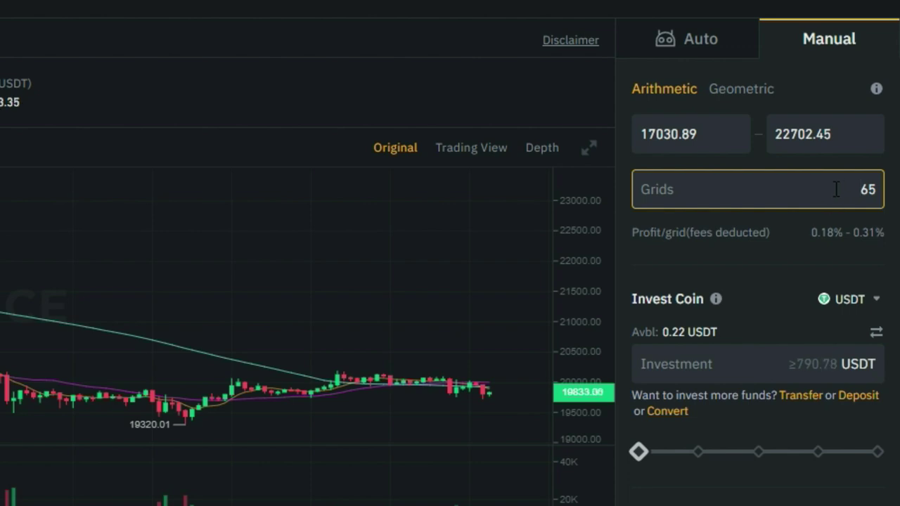
click(861, 189)
double_click(868, 189)
text(150)
click(857, 189)
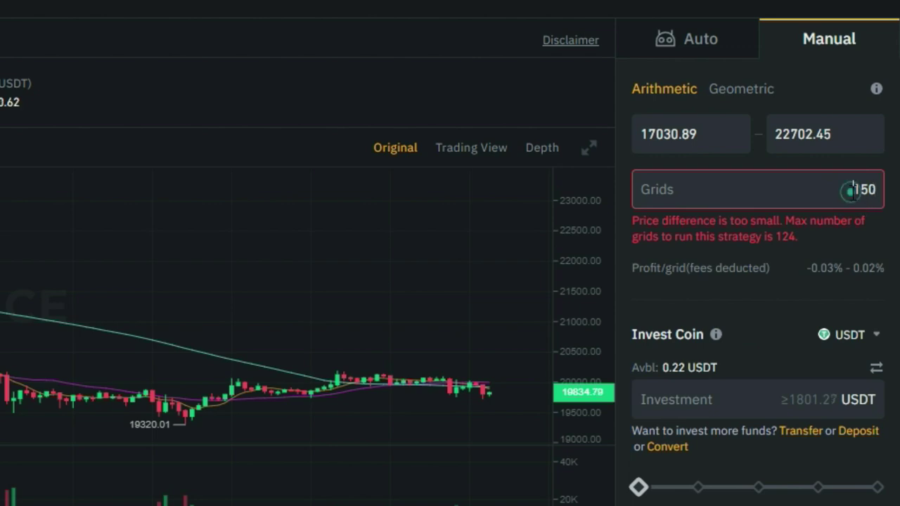
double_click(845, 189)
text(100)
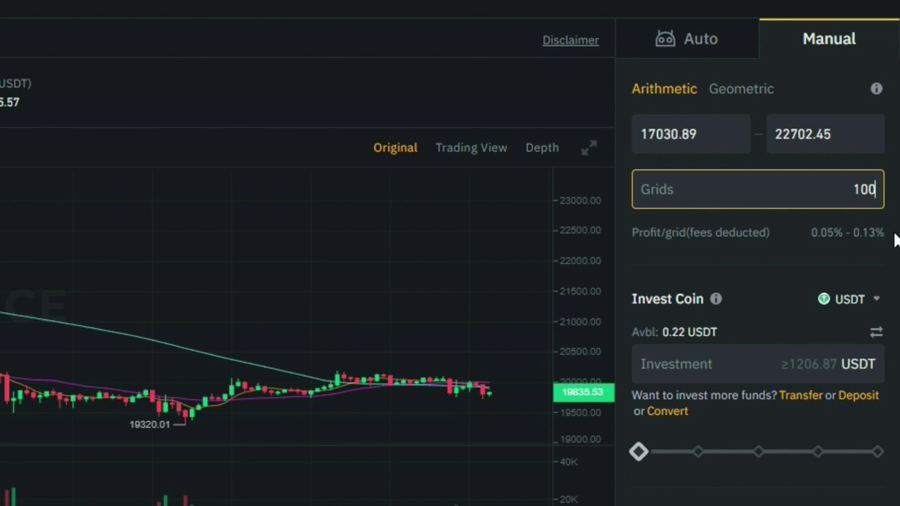
Check profit per grid, cut the grids to 50 then 10, and note minimum investment and arithmetic mode.
click(822, 237)
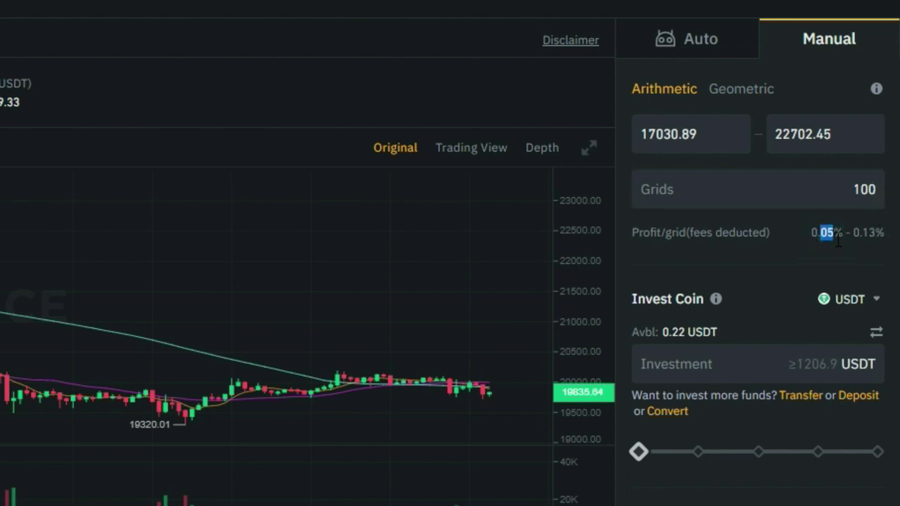
click(841, 238)
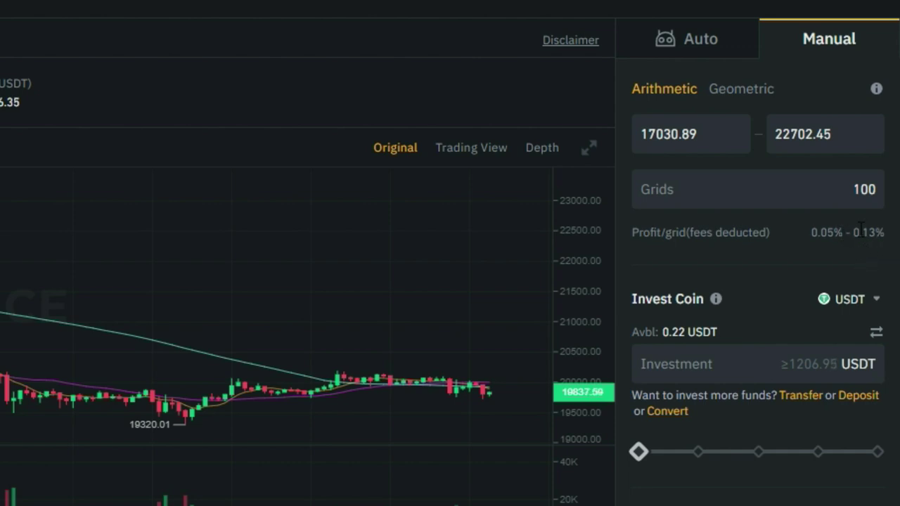
click(854, 195)
drag(853, 194, 890, 201)
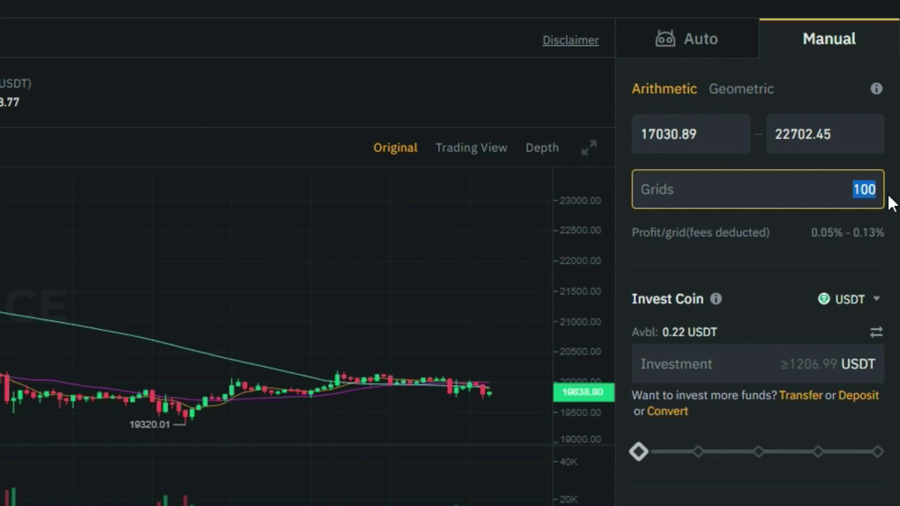
text(50)
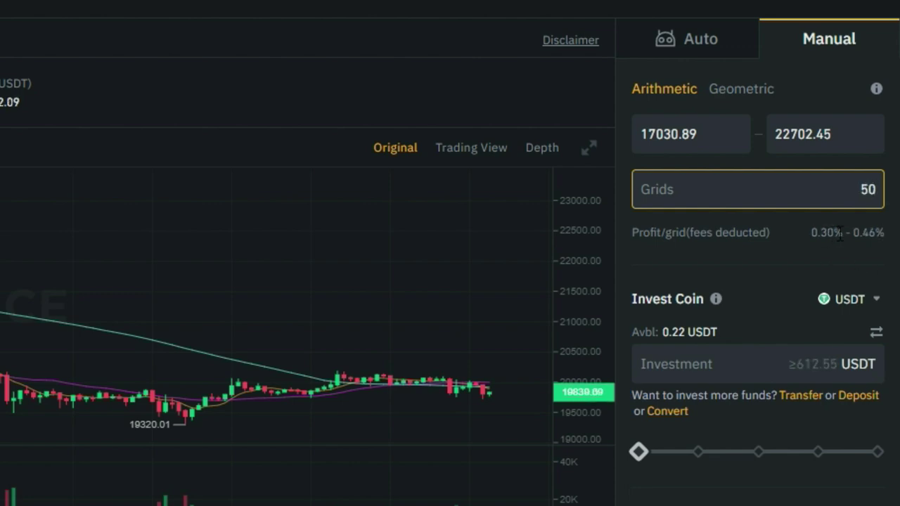
double_click(860, 190)
text(10)
click(798, 364)
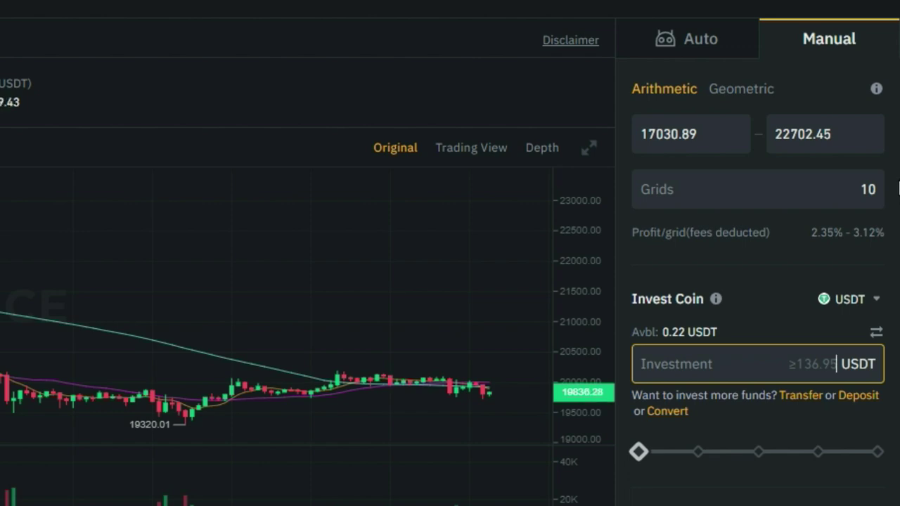
click(654, 89)
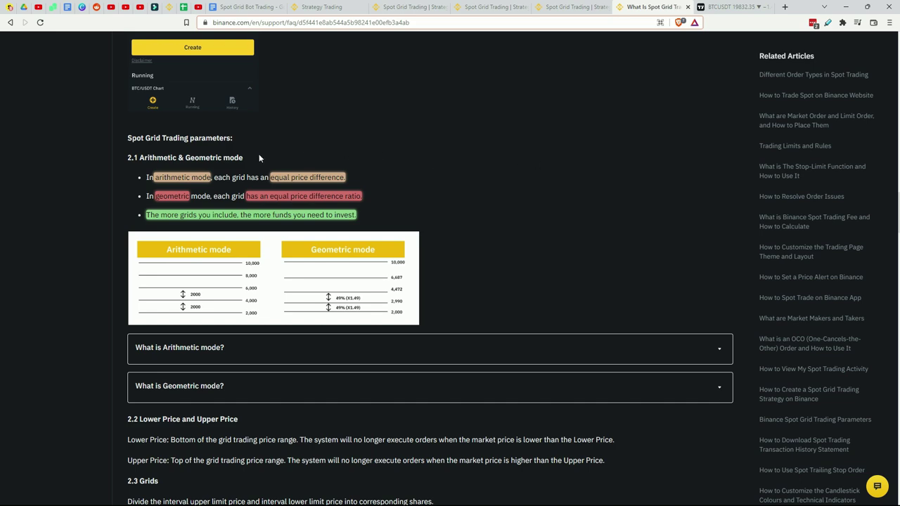
In the FAQ, highlight arithmetic mode's equal price difference and geometric mode's price difference ratio.
mouse_move(156, 174)
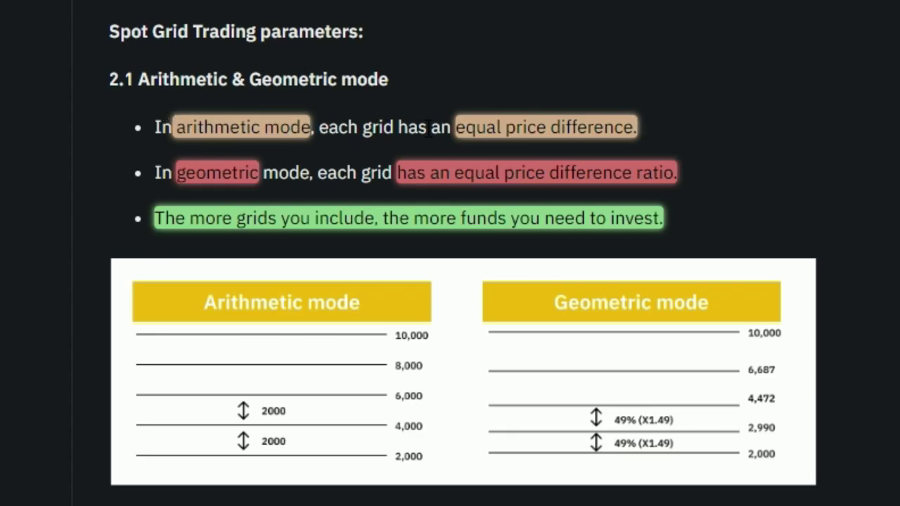
drag(431, 128, 637, 127)
click(674, 111)
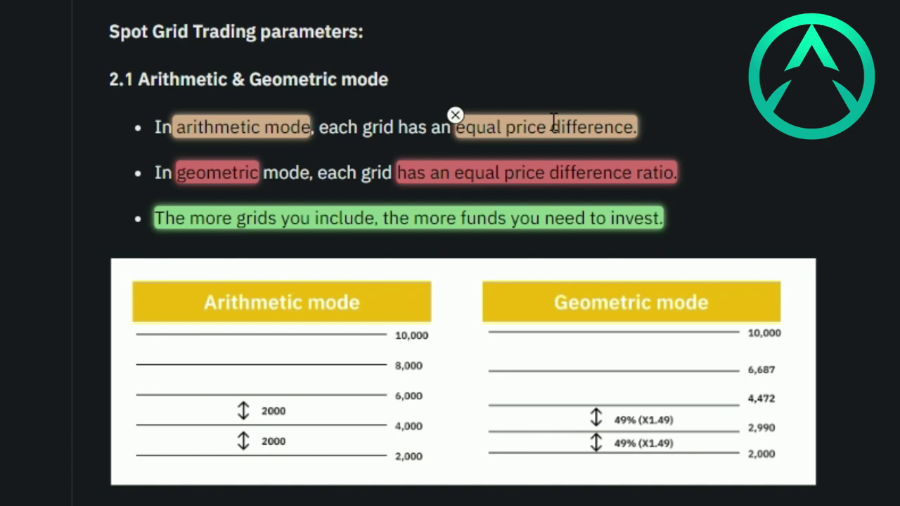
drag(514, 125, 633, 126)
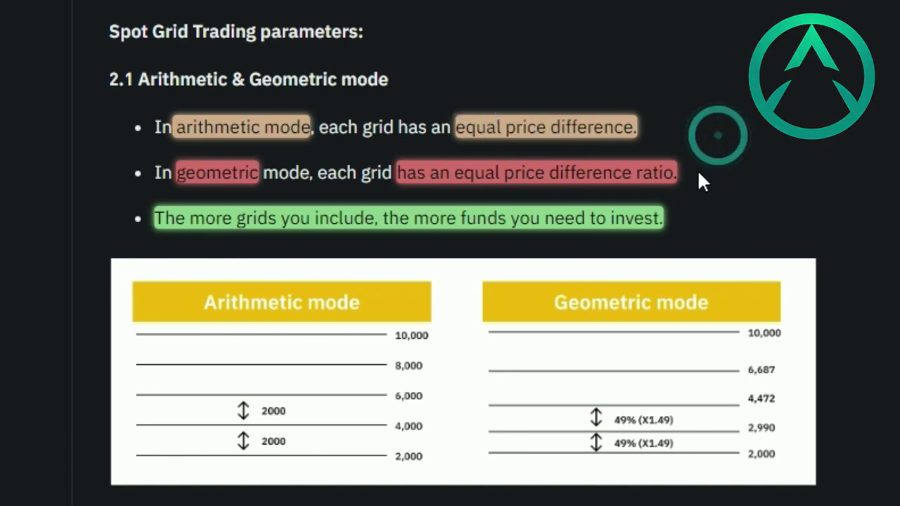
drag(677, 174, 548, 173)
drag(549, 174, 516, 173)
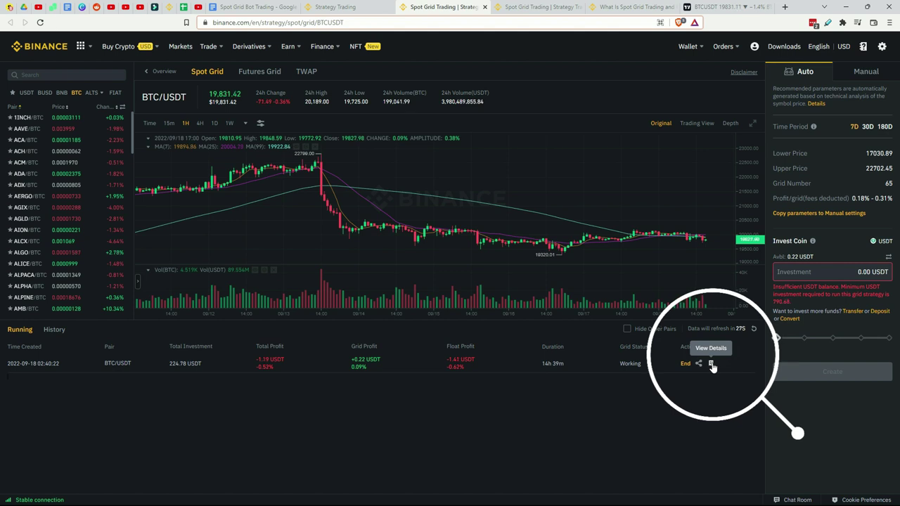
click(533, 6)
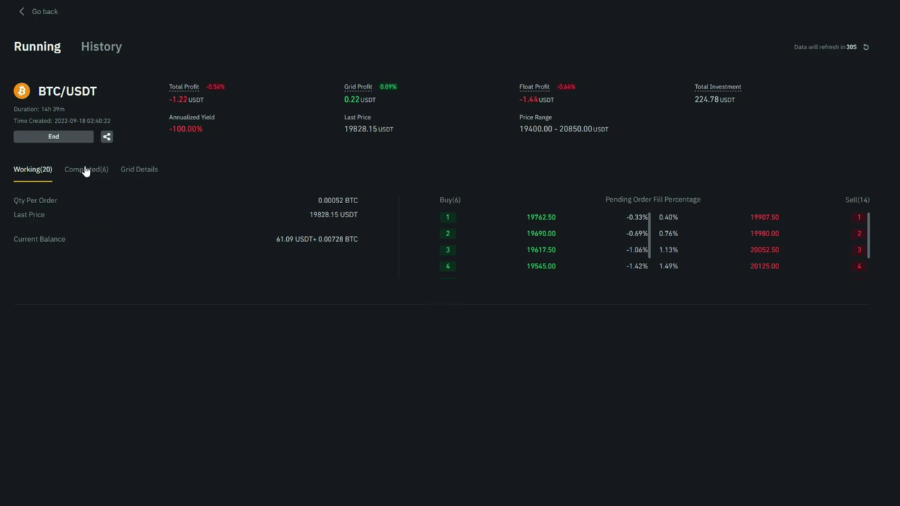
drag(65, 109, 44, 109)
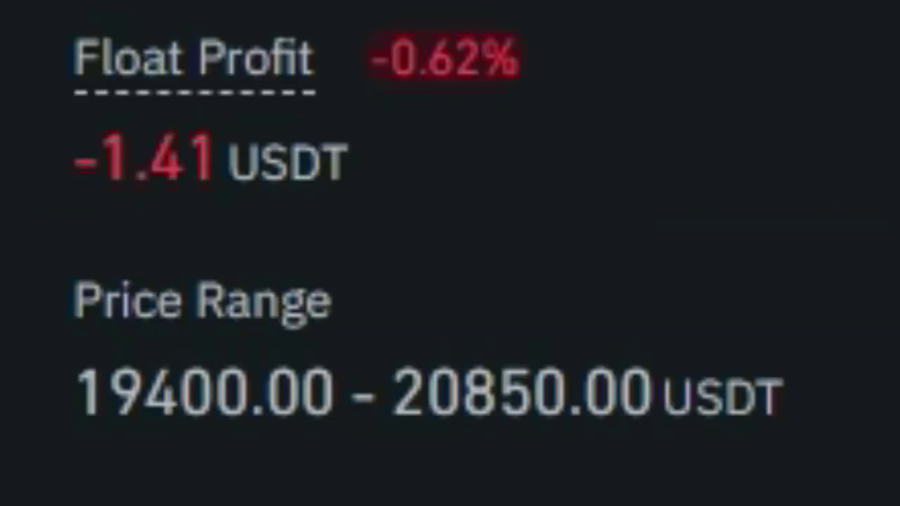
drag(78, 391, 338, 387)
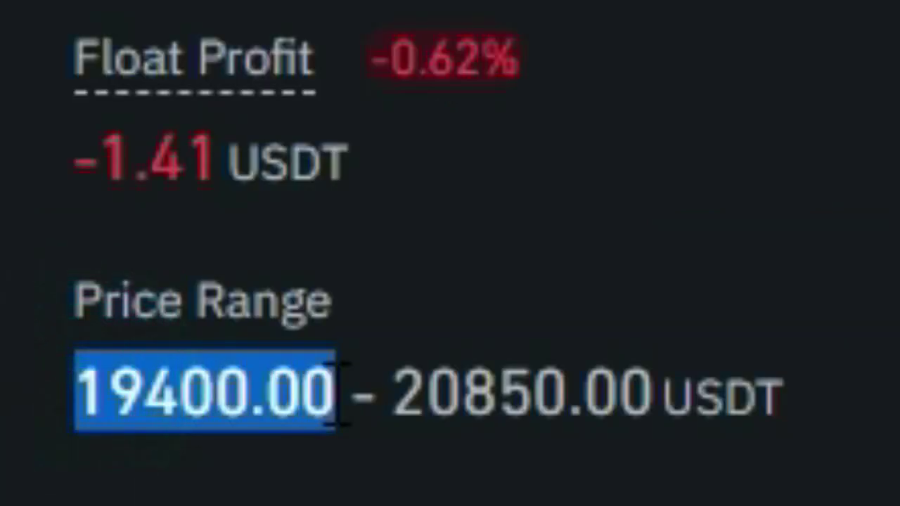
click(420, 397)
drag(395, 404, 653, 400)
click(338, 501)
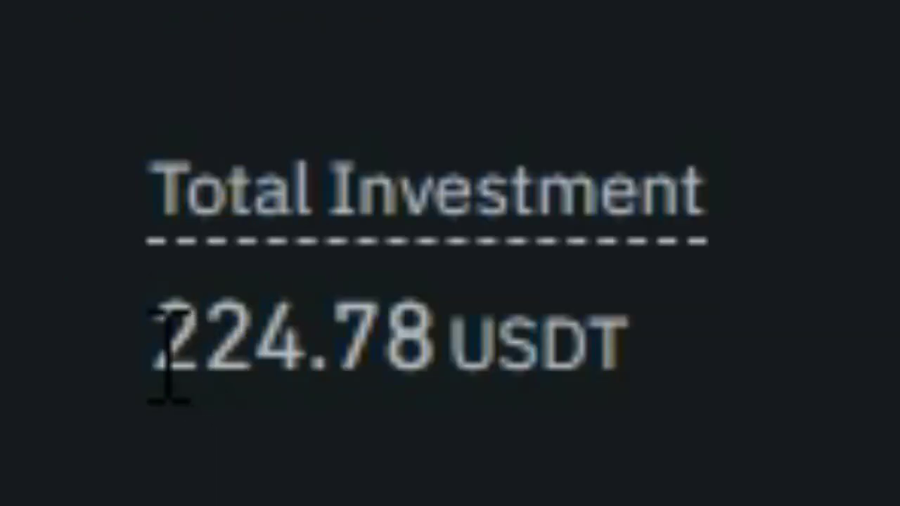
drag(151, 341, 436, 331)
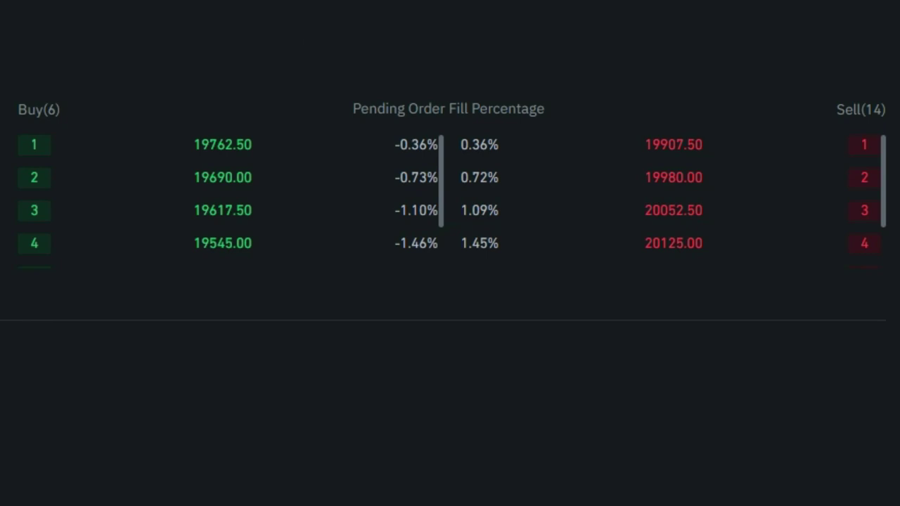
click(85, 202)
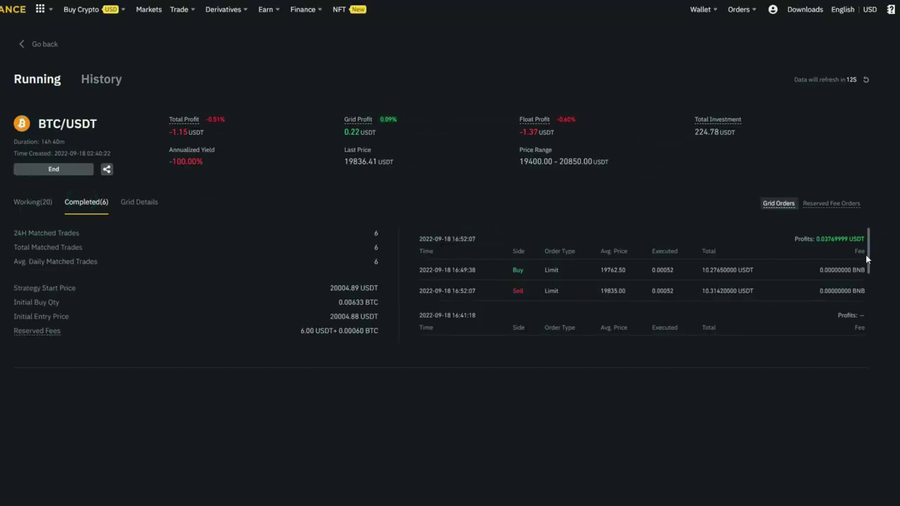
drag(816, 240, 861, 239)
scroll(870, 258, down, 2)
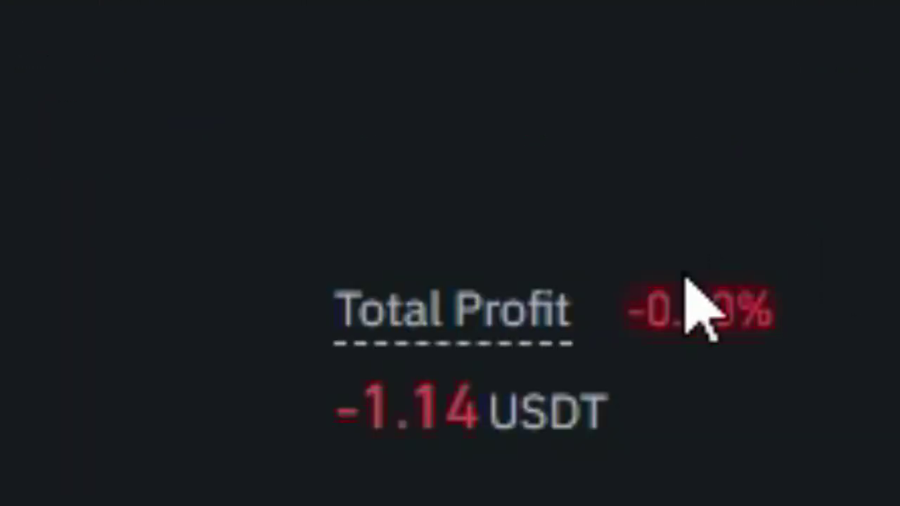
mouse_move(521, 313)
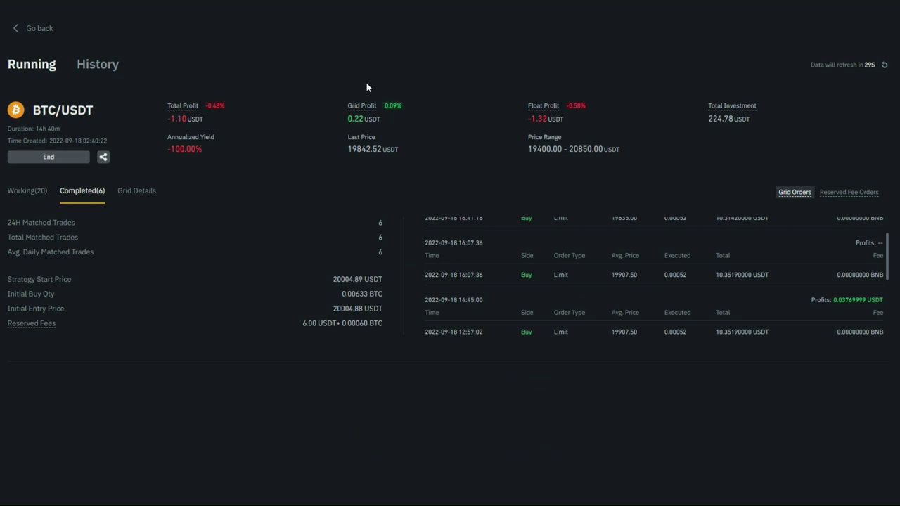
mouse_move(366, 107)
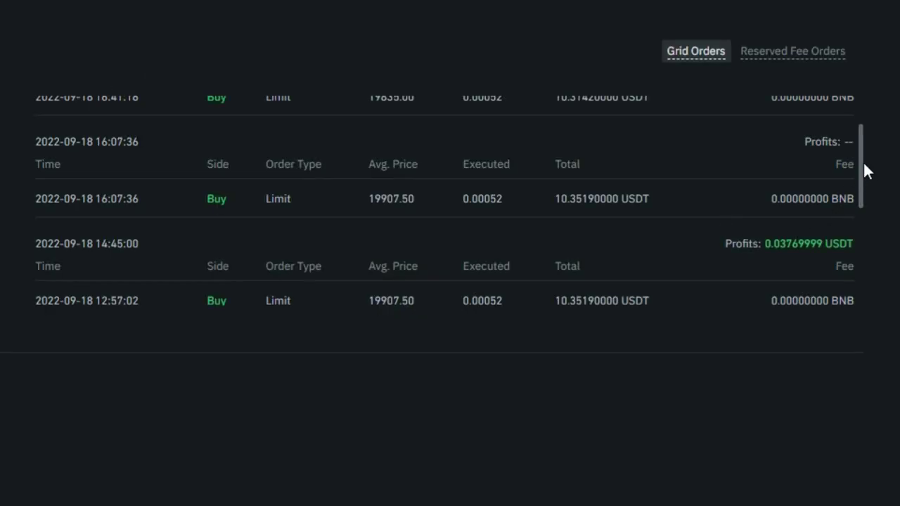
drag(863, 164, 862, 170)
drag(769, 166, 869, 208)
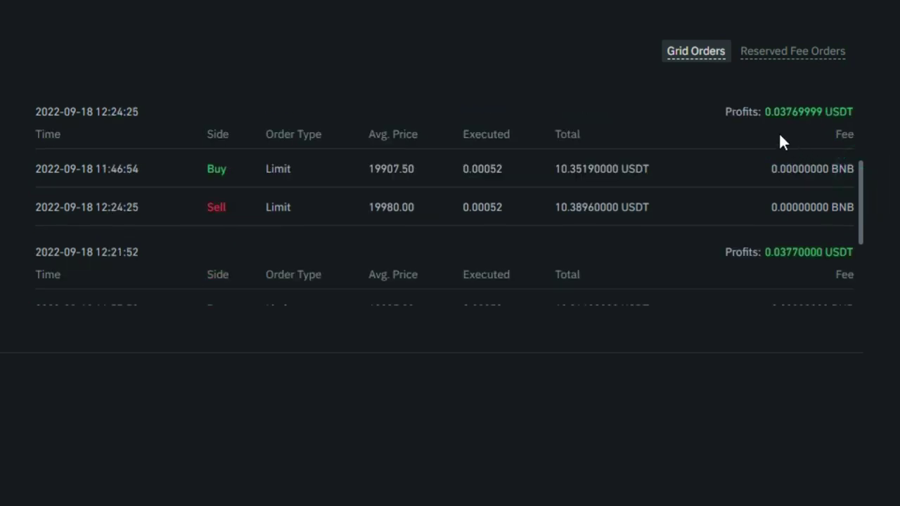
scroll(769, 111, up, 1)
drag(764, 110, 828, 147)
click(827, 147)
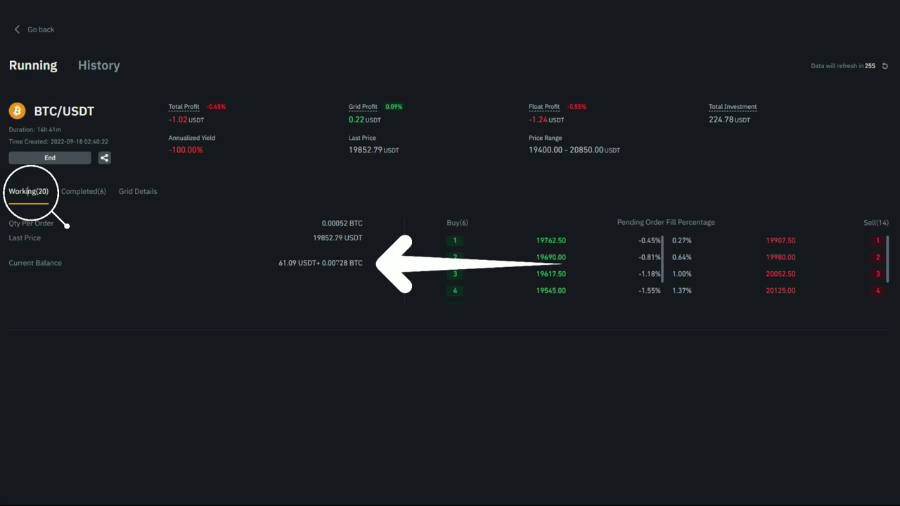
click(76, 191)
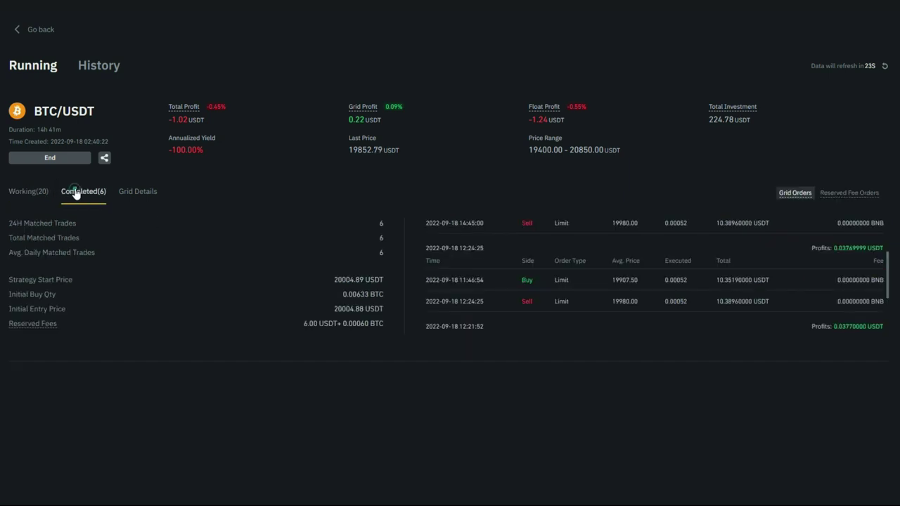
drag(303, 323, 369, 327)
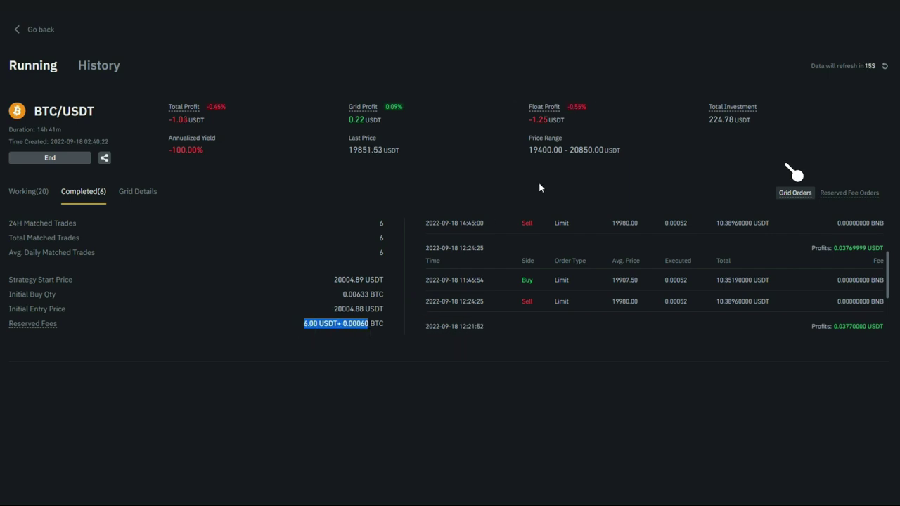
click(721, 138)
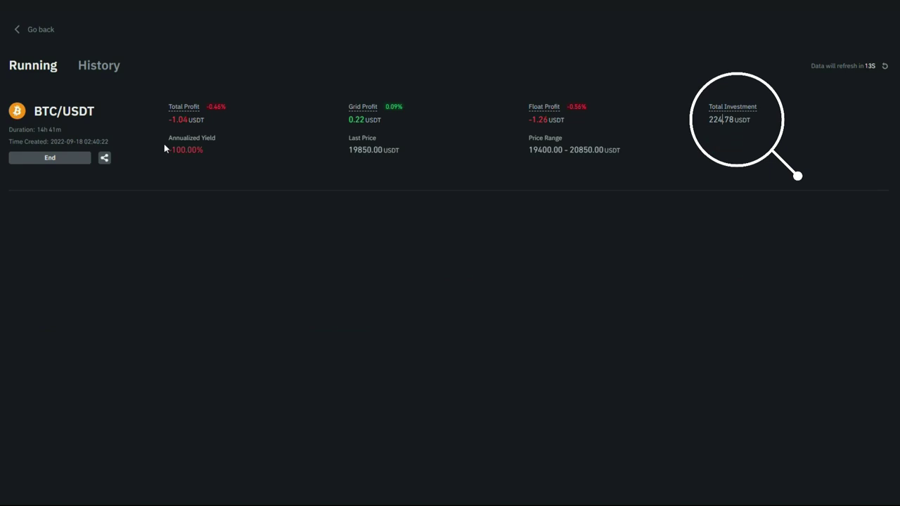
mouse_move(547, 111)
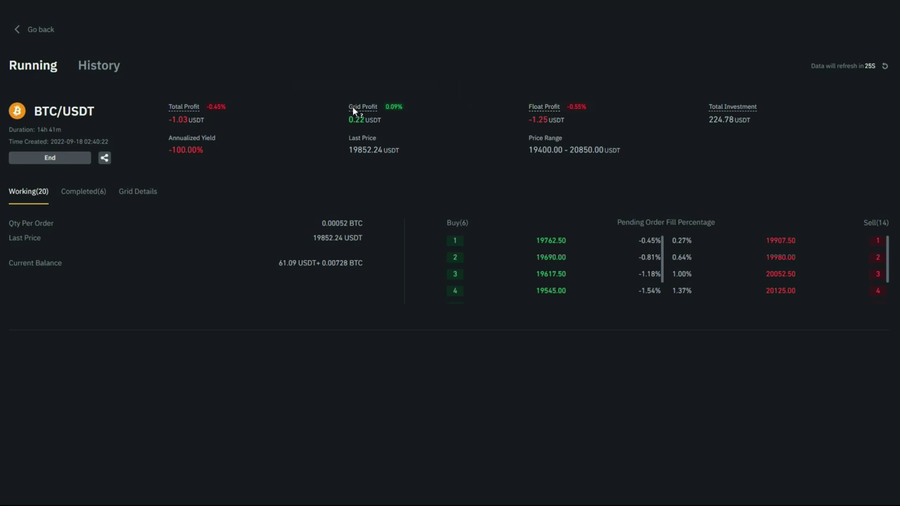
mouse_move(361, 110)
mouse_move(189, 109)
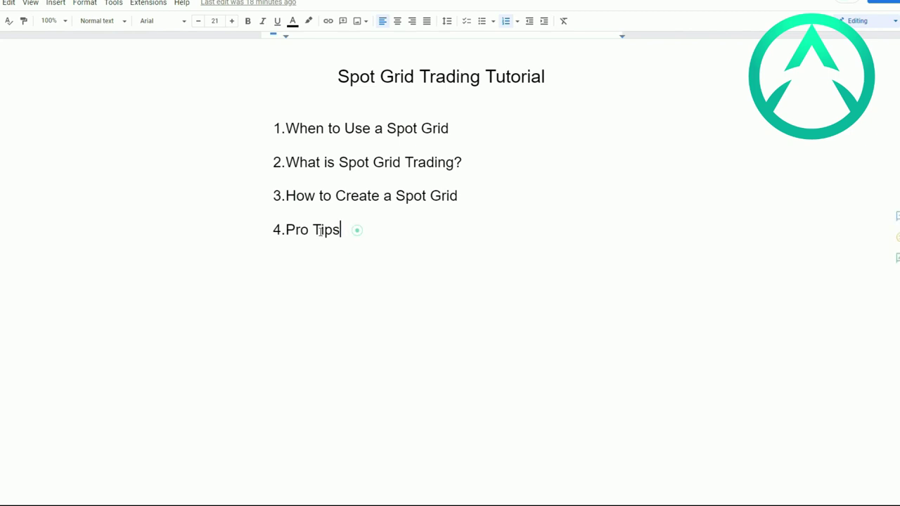
Select the 'Pro Tips' outline item in Google Docs and bring the Binance Strategy Trading page back.
triple_click(355, 230)
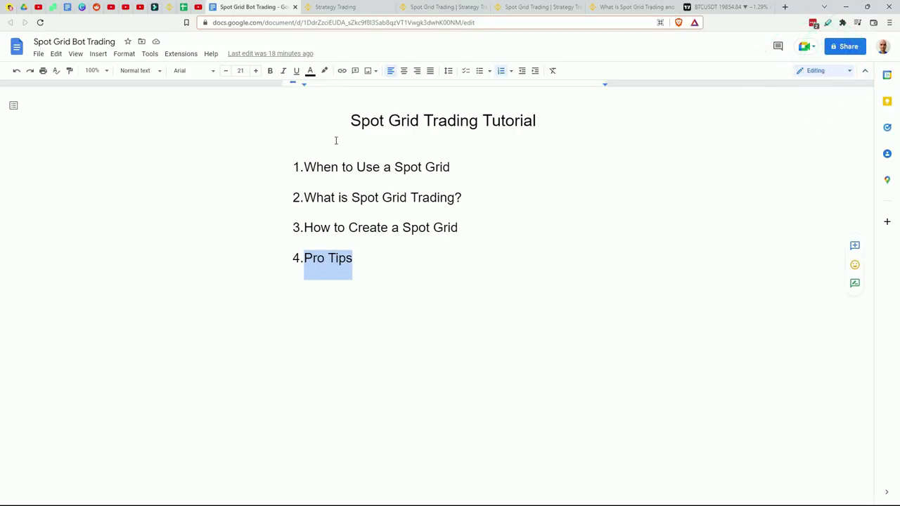
click(337, 7)
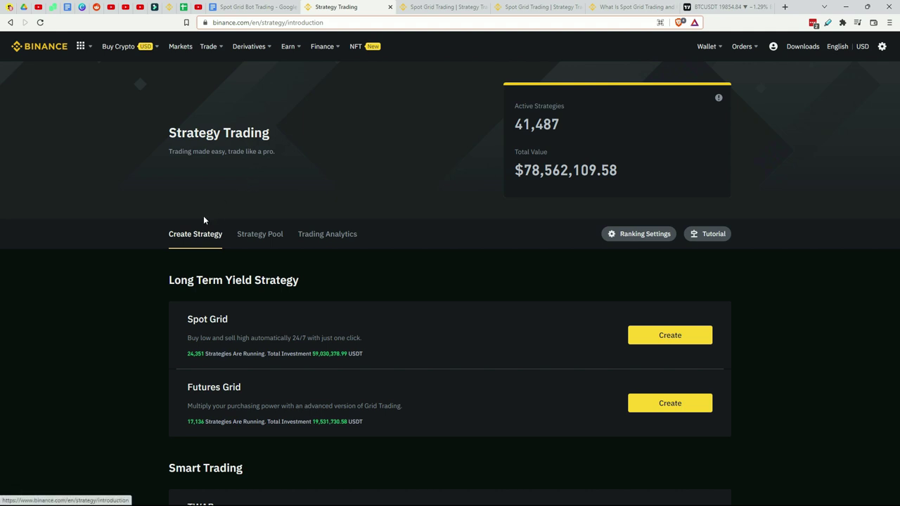
Browse the Strategy Pool's Spot Grid list and preview the top GMT/BUSD strategy's shared parameters.
mouse_move(208, 48)
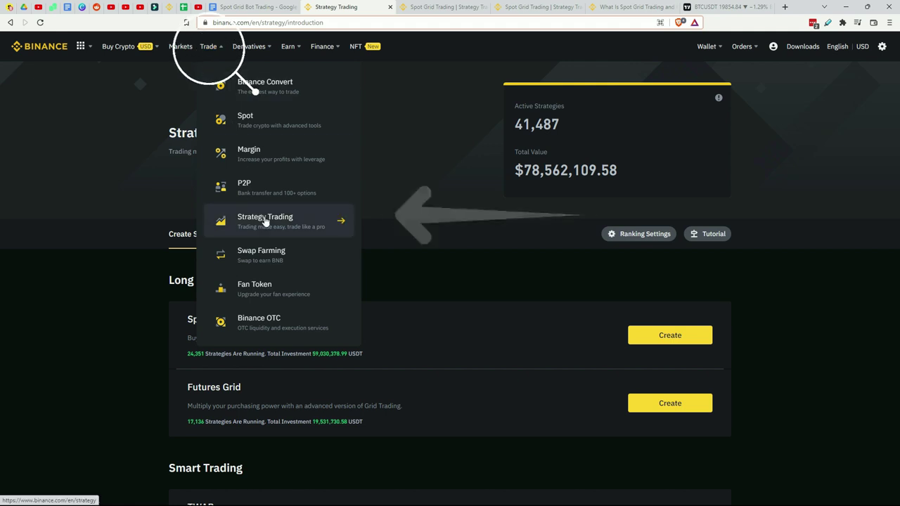
click(418, 177)
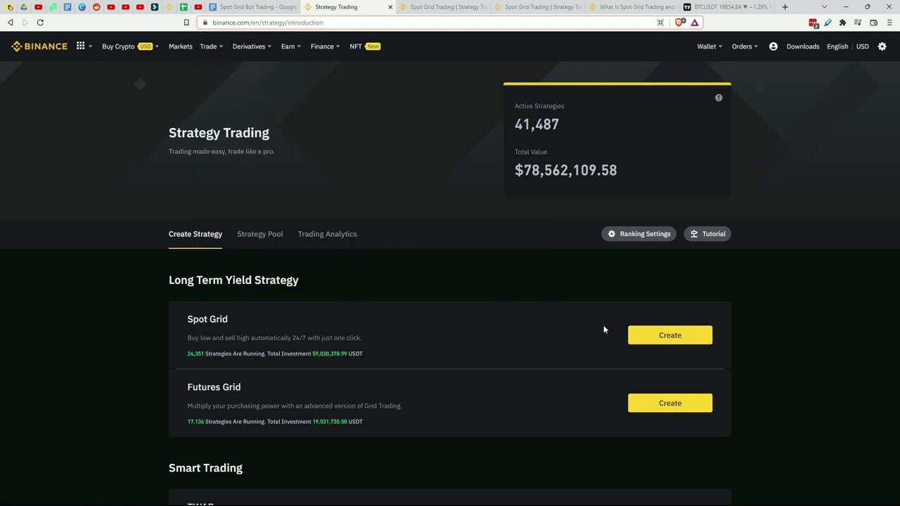
click(252, 238)
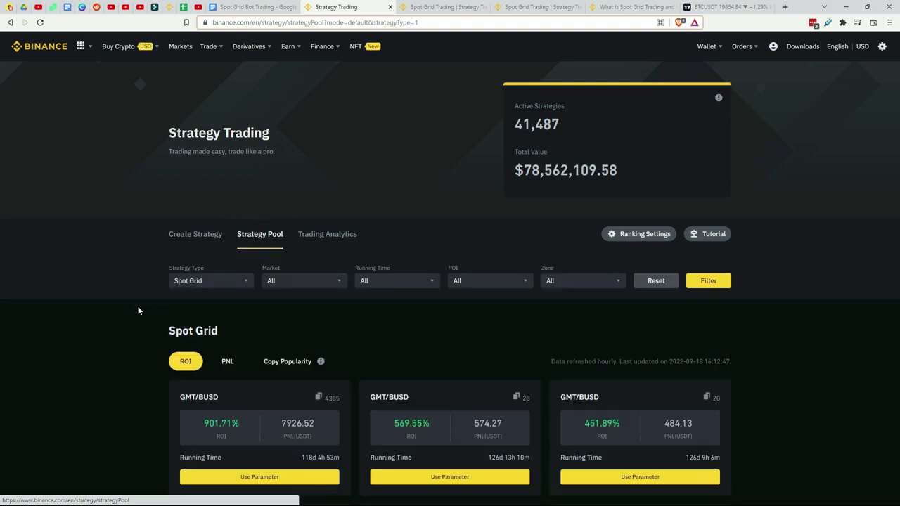
scroll(114, 312, down, 2)
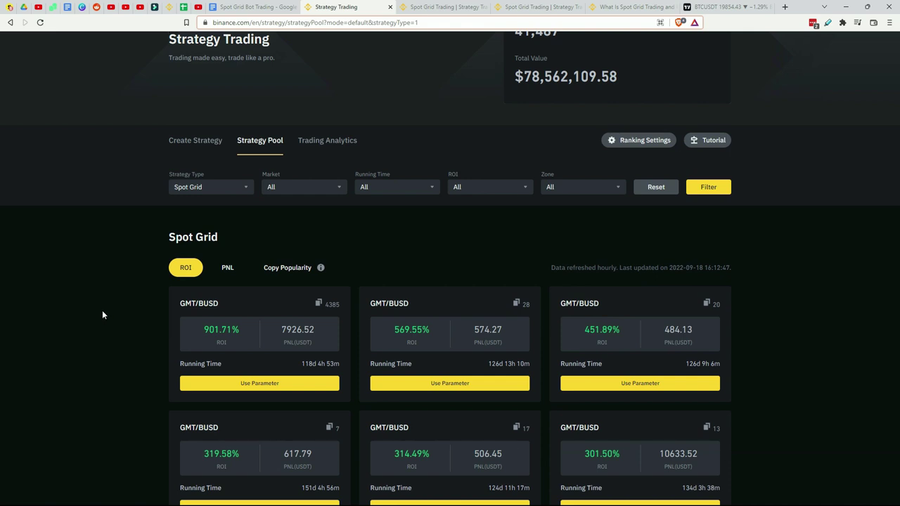
click(245, 385)
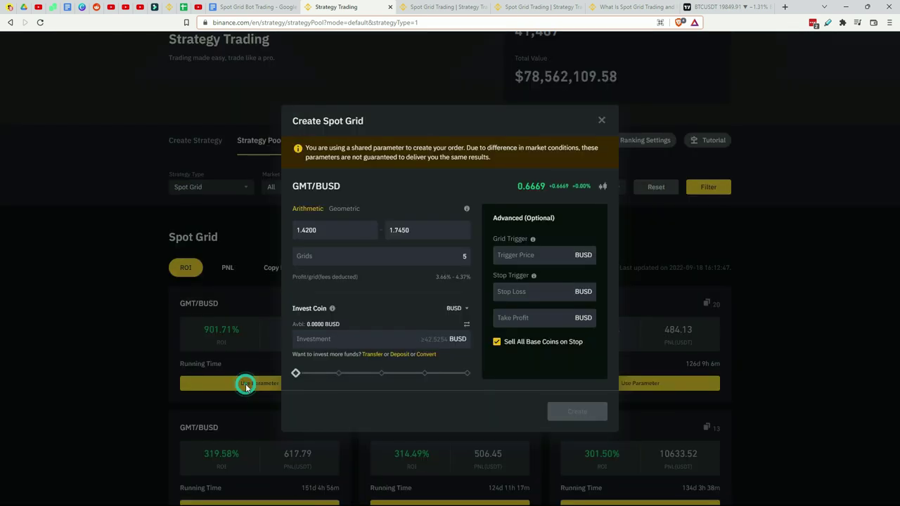
Check the shared strategy's number of grids, deselect Pro Tips in the outline, and return to Binance.
click(372, 257)
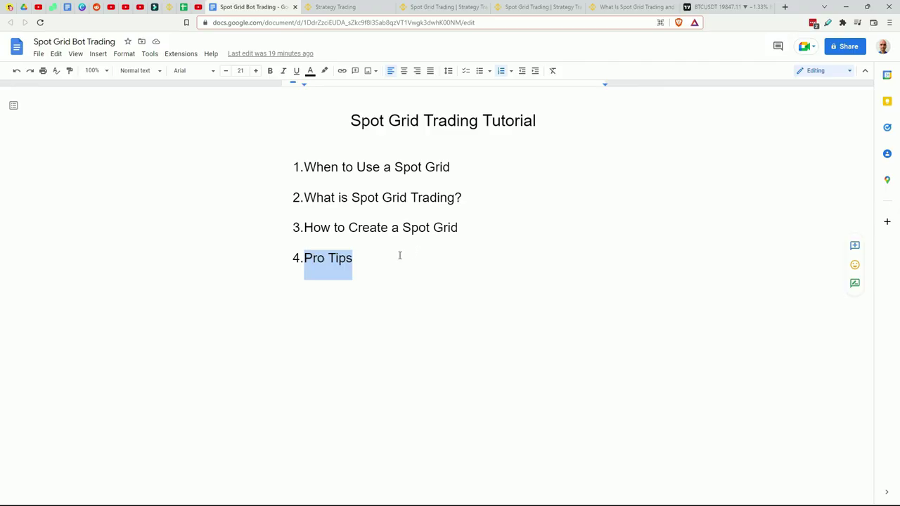
click(378, 266)
click(351, 7)
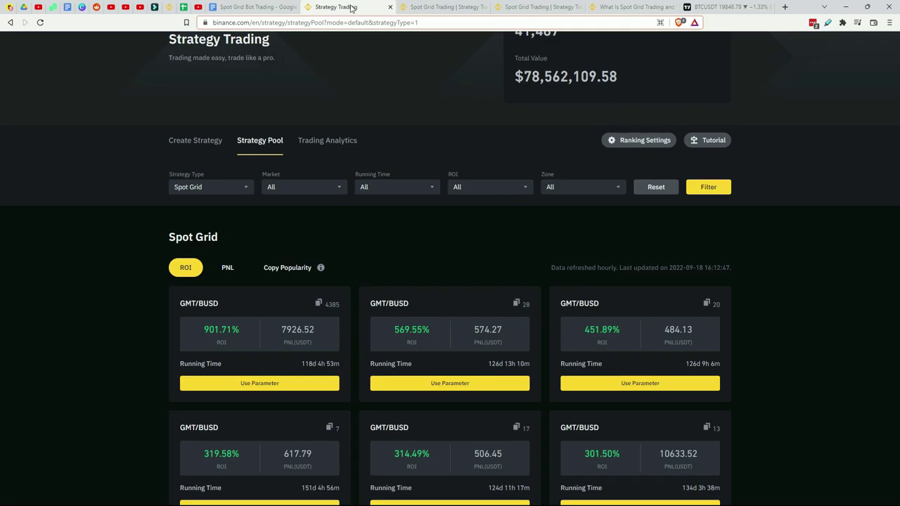
click(443, 7)
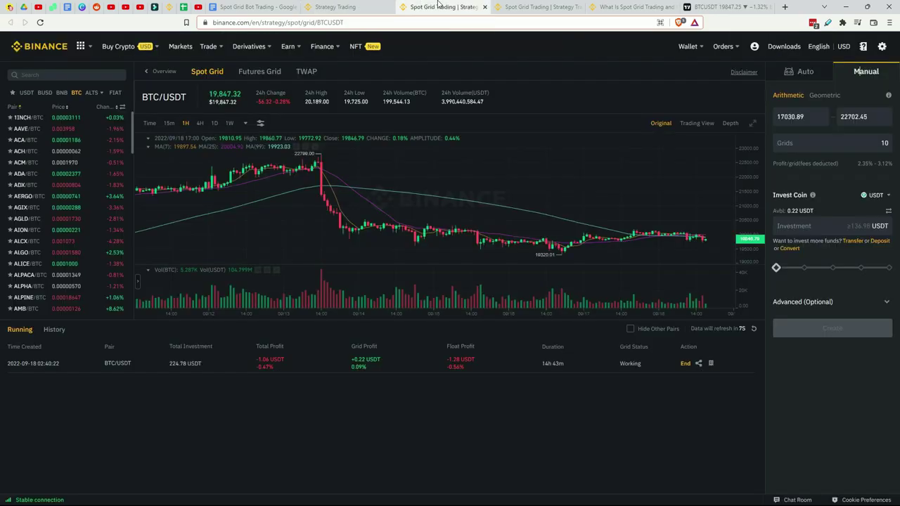
Show the BTC/USDT 7D auto recommendation, 17030.89–22702.45 with 65 grids, highlighting the lower price.
click(805, 71)
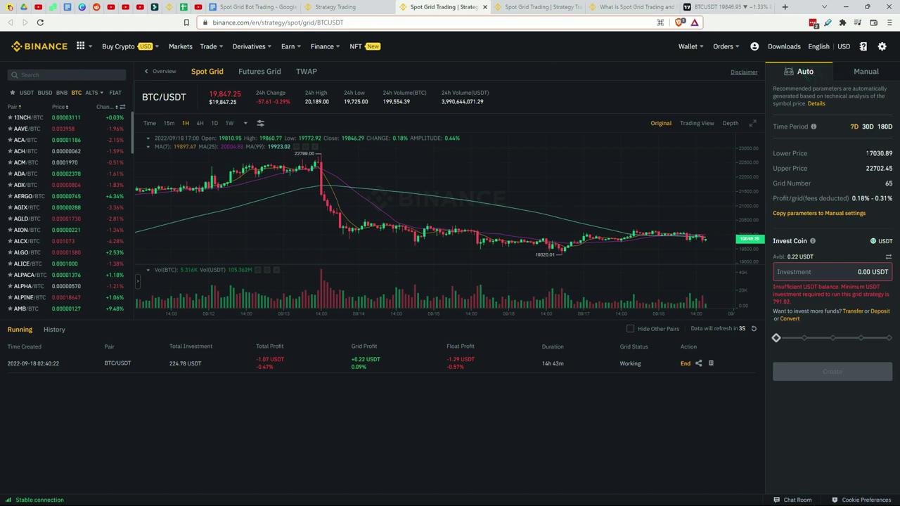
drag(866, 153, 894, 171)
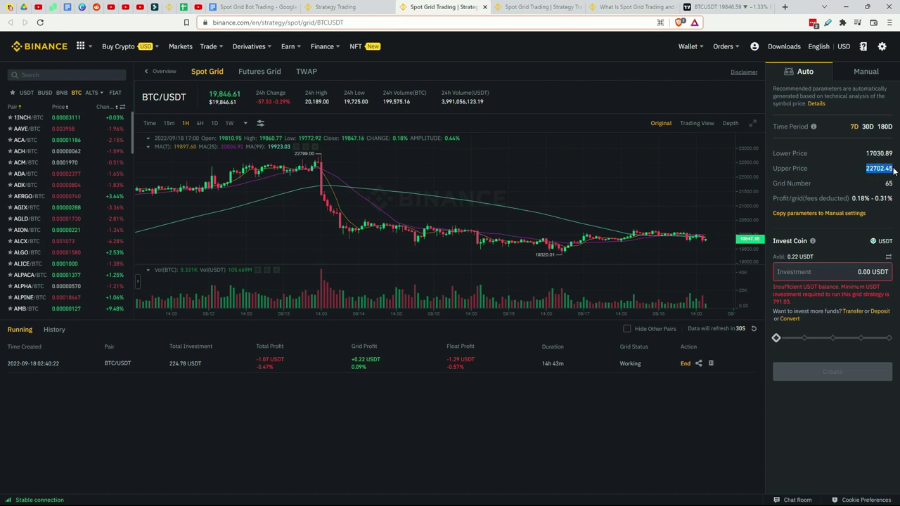